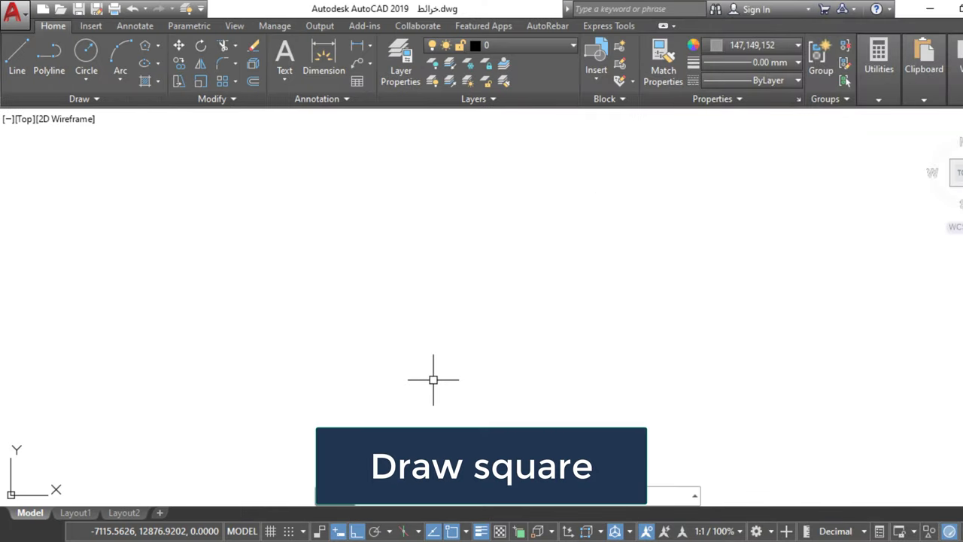
# Step: Draw a 4-sided polygon circumscribed about a circle, forming a small square near the upper left
pyautogui.click(147, 46)
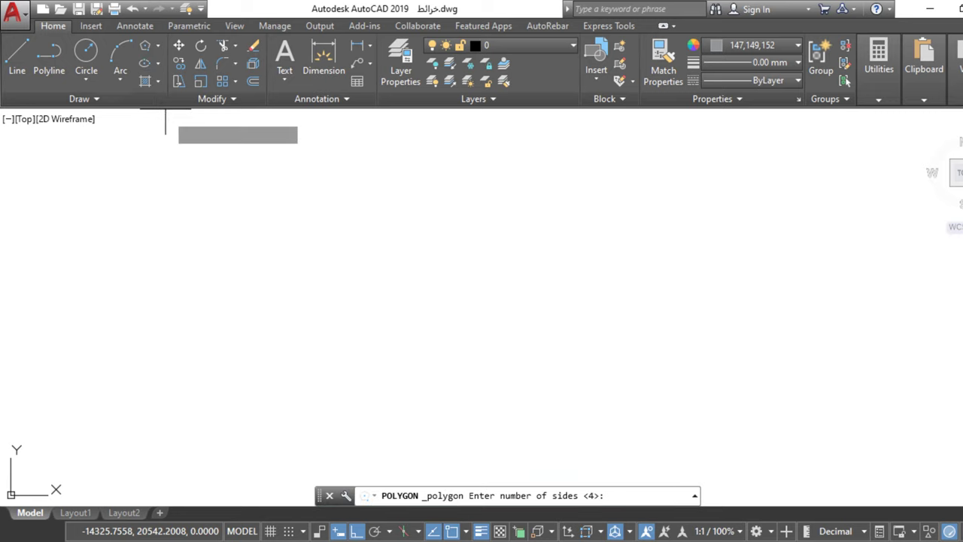
pyautogui.press('Return')
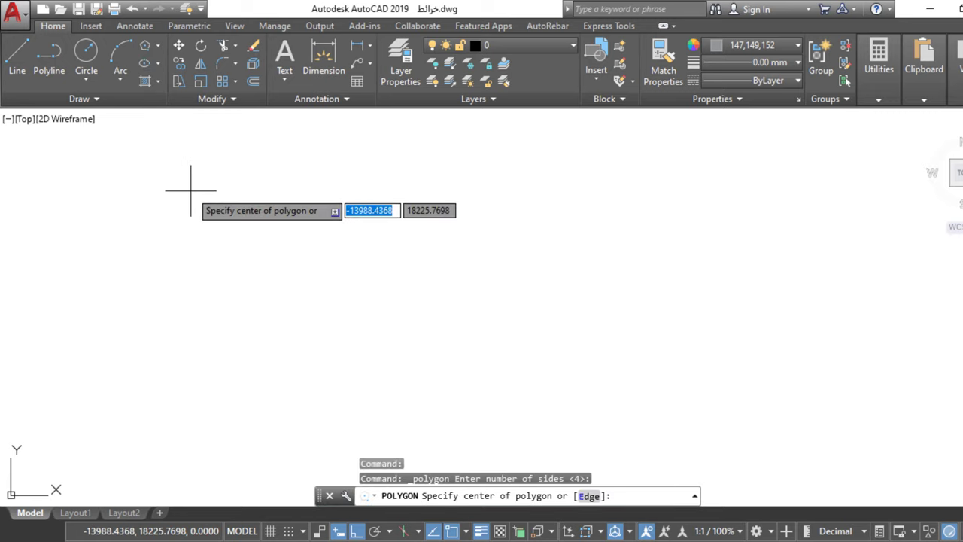
pyautogui.click(197, 214)
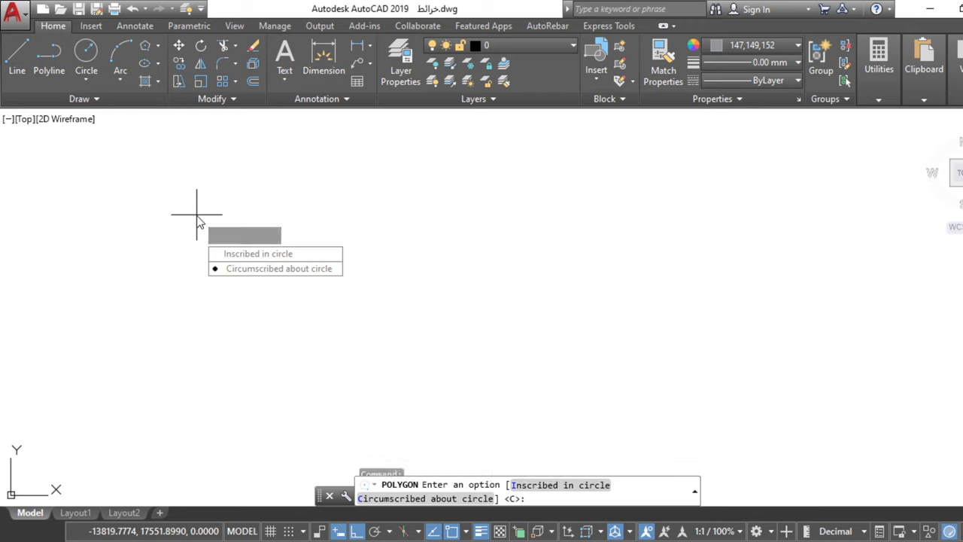
pyautogui.press('Return')
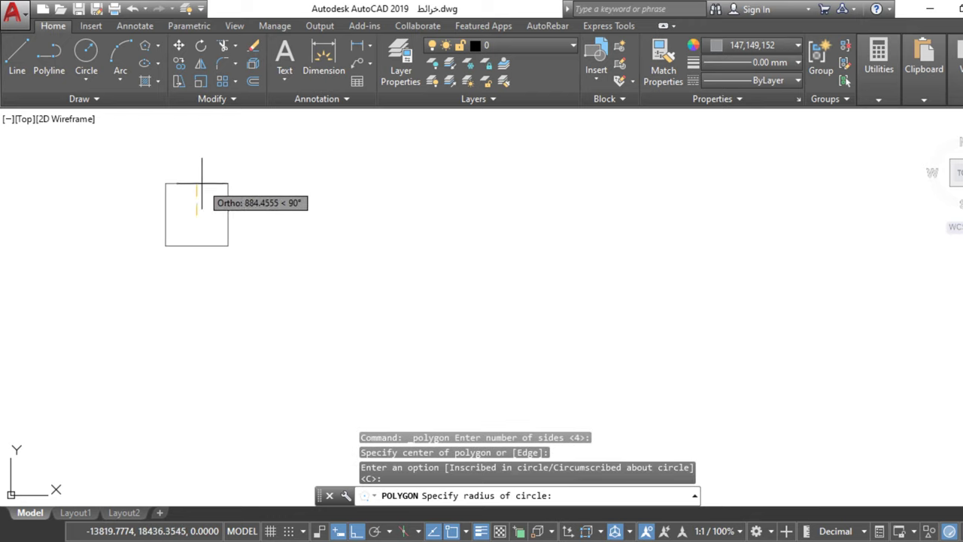
pyautogui.click(201, 185)
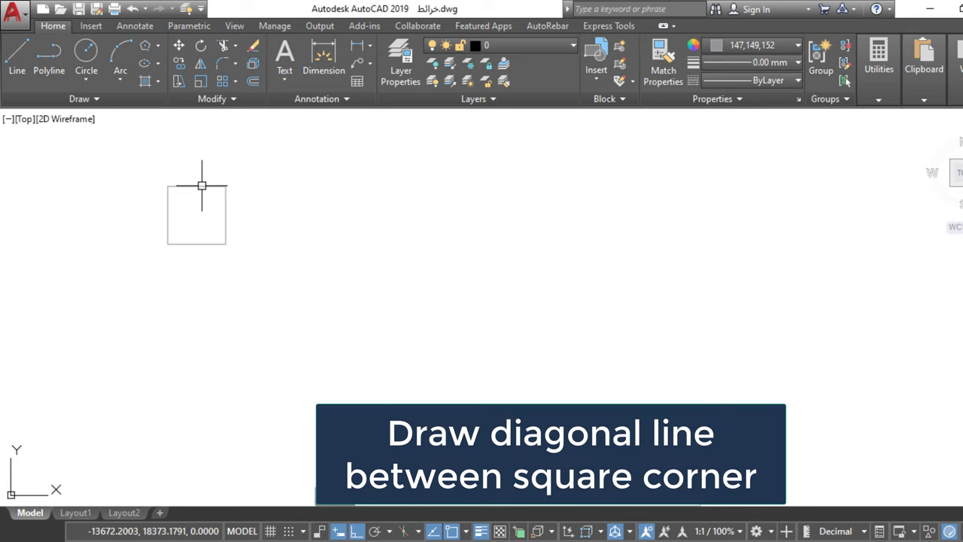
# Step: Draw both corner-to-corner diagonals across the square to form an X, then turn Ortho off
pyautogui.click(16, 57)
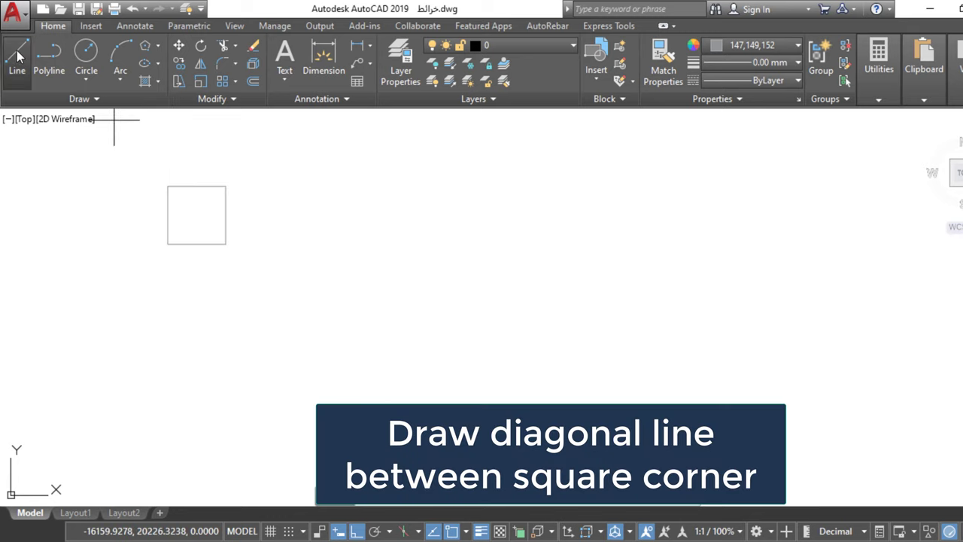
pyautogui.click(225, 185)
pyautogui.click(168, 243)
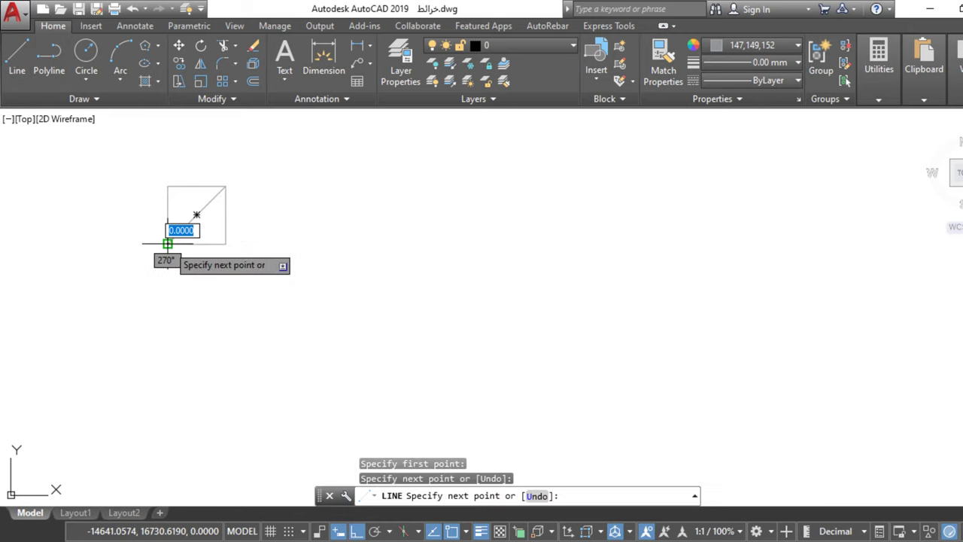
pyautogui.press('Return')
pyautogui.press('Return')
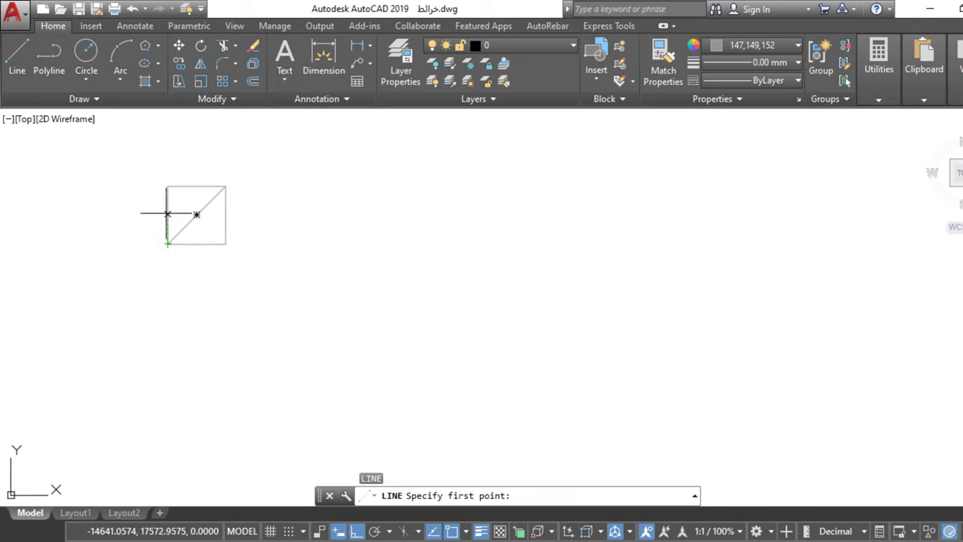
pyautogui.click(168, 185)
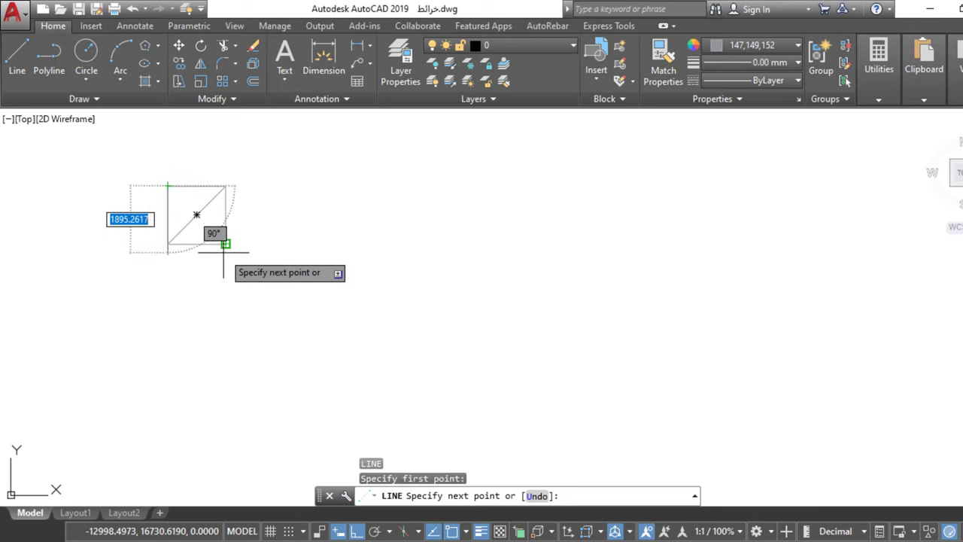
pyautogui.click(225, 244)
pyautogui.press('Return')
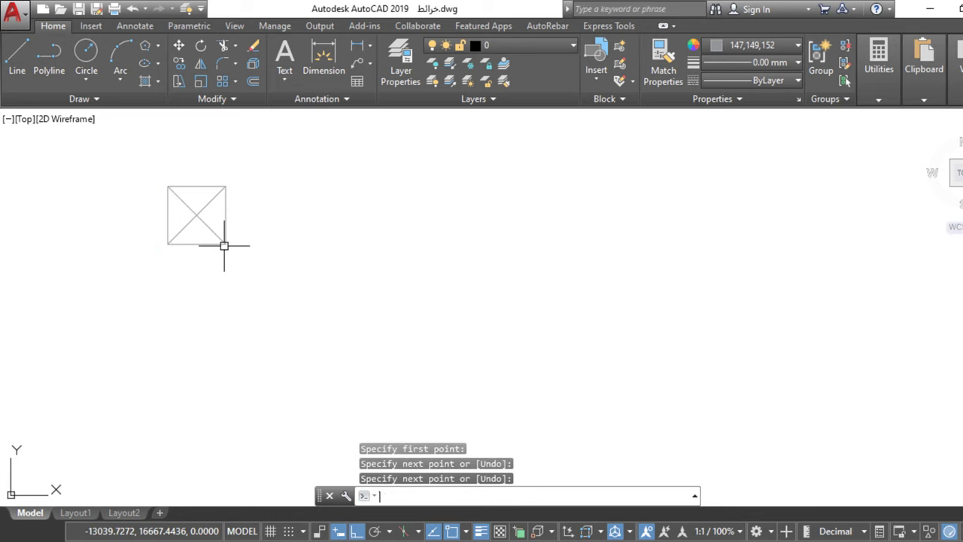
pyautogui.press('F8')
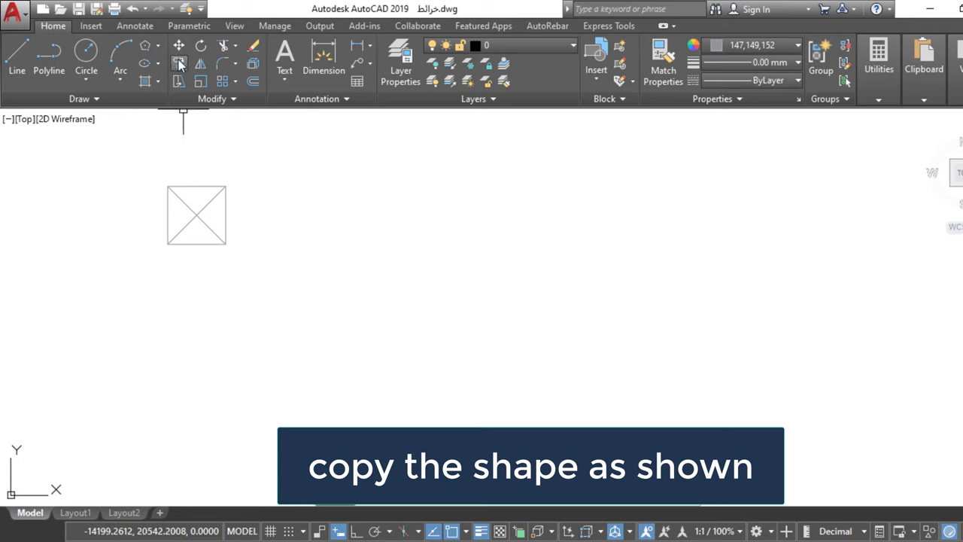
# Step: Copy the X-crossed square twice to the right from its lower-left corner
pyautogui.click(268, 164)
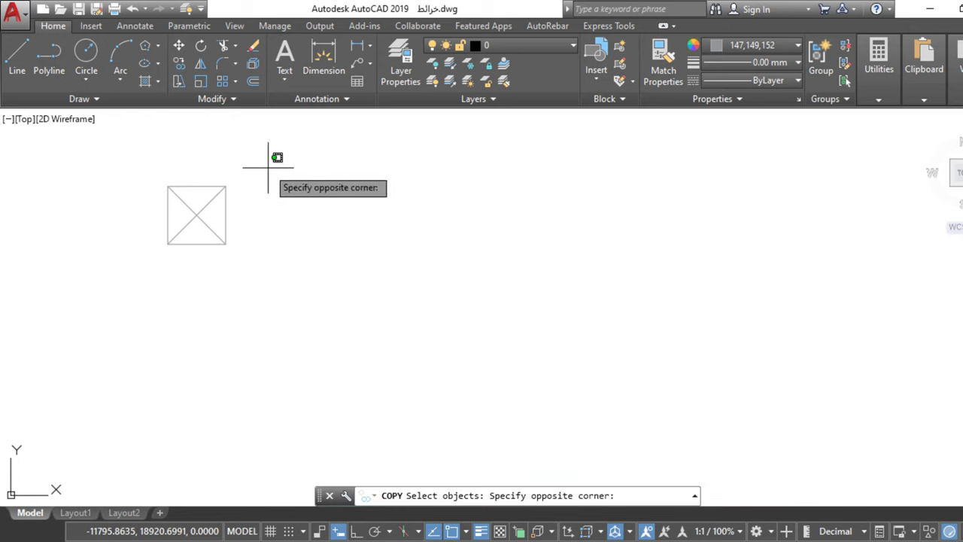
pyautogui.click(128, 308)
pyautogui.press('Return')
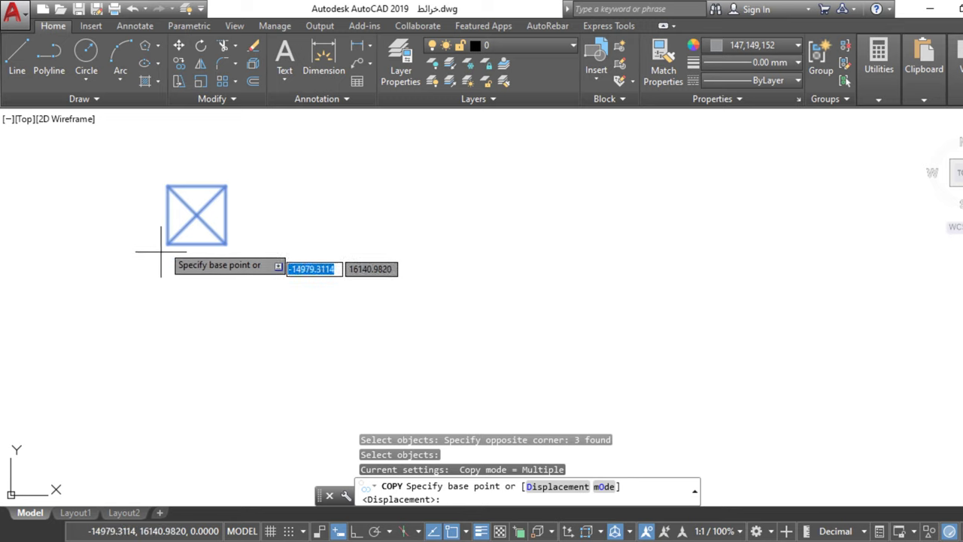
pyautogui.click(167, 243)
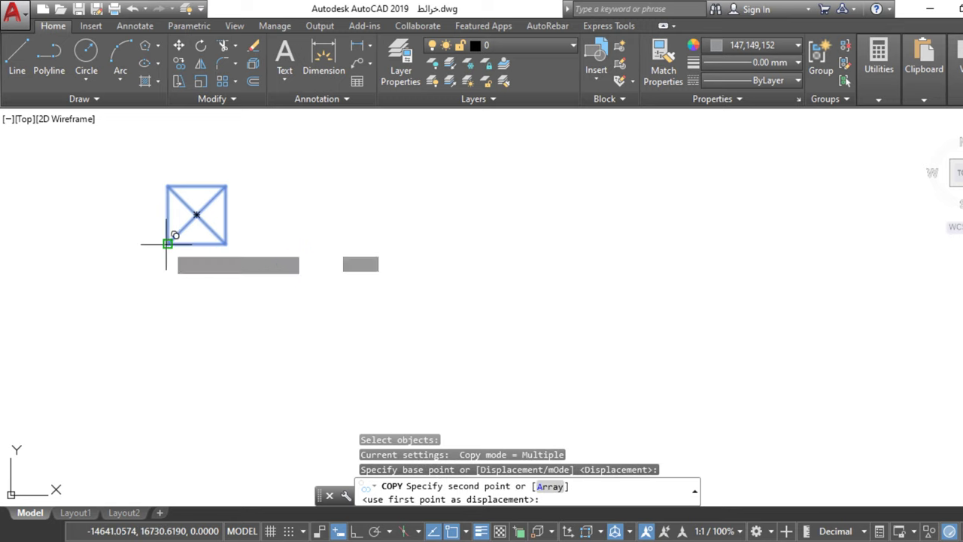
pyautogui.click(226, 243)
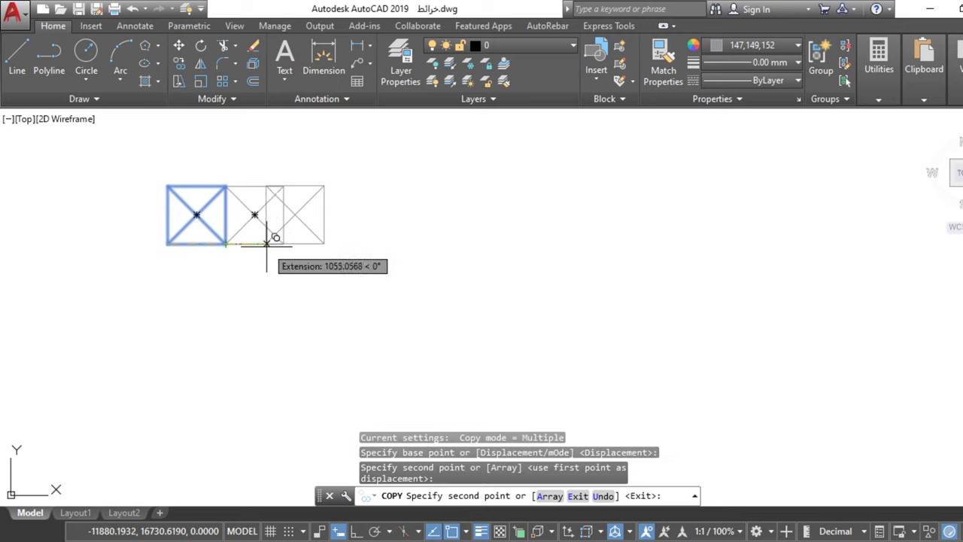
pyautogui.click(284, 243)
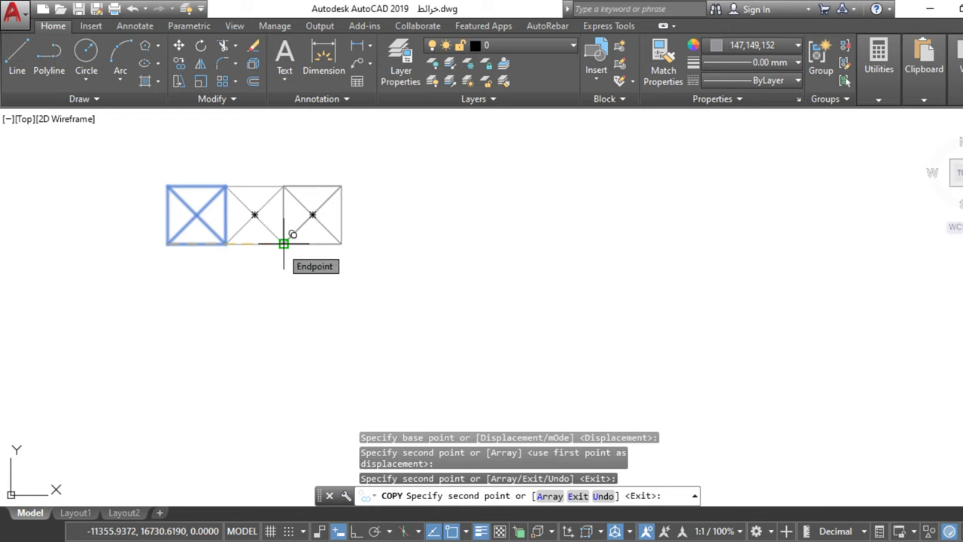
pyautogui.press('Return')
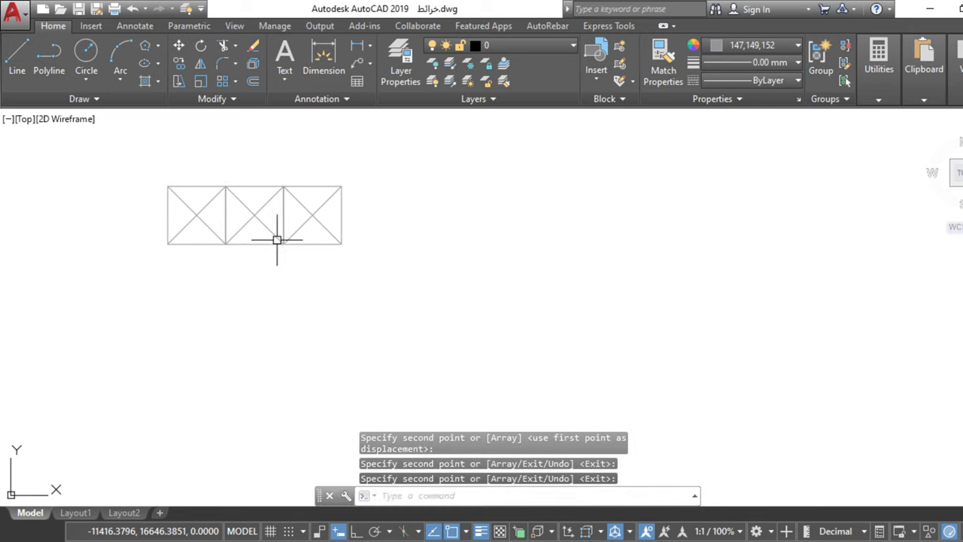
# Step: Copy the three-square row three times straight down, building a four-by-three grid
pyautogui.click(180, 66)
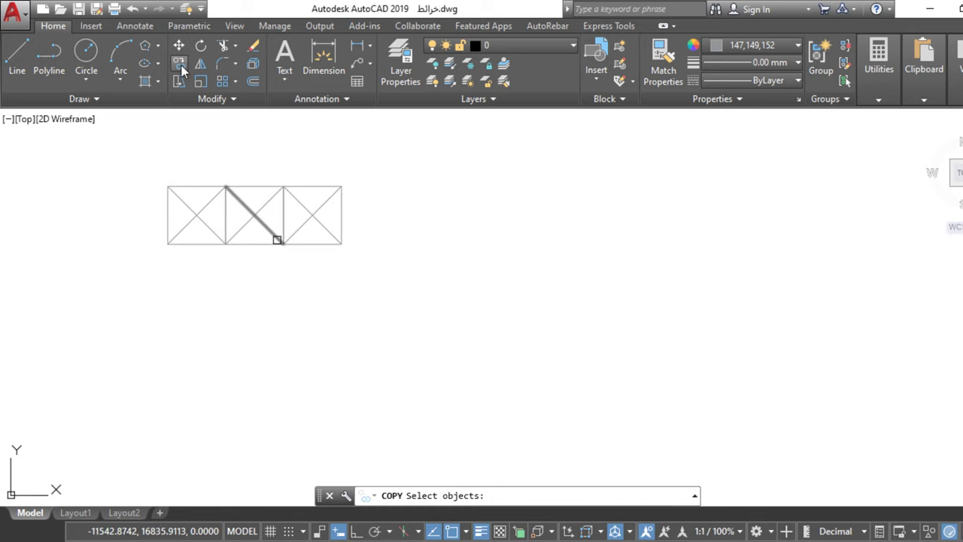
pyautogui.click(364, 158)
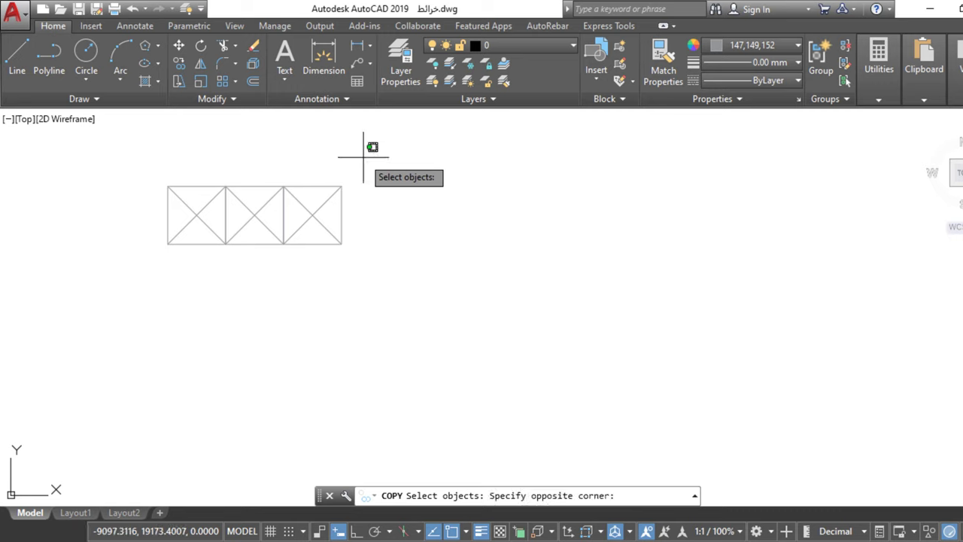
pyautogui.click(147, 270)
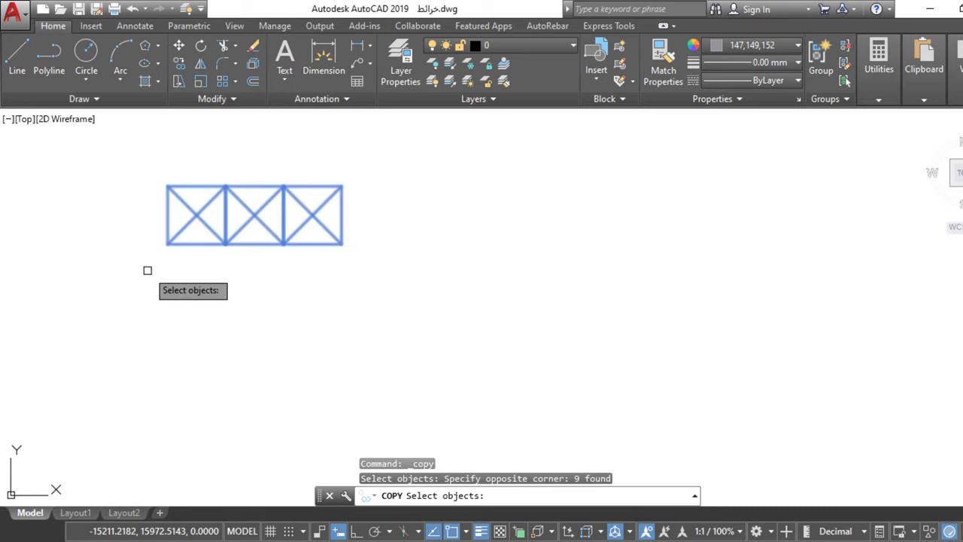
pyautogui.press('Return')
pyautogui.click(167, 185)
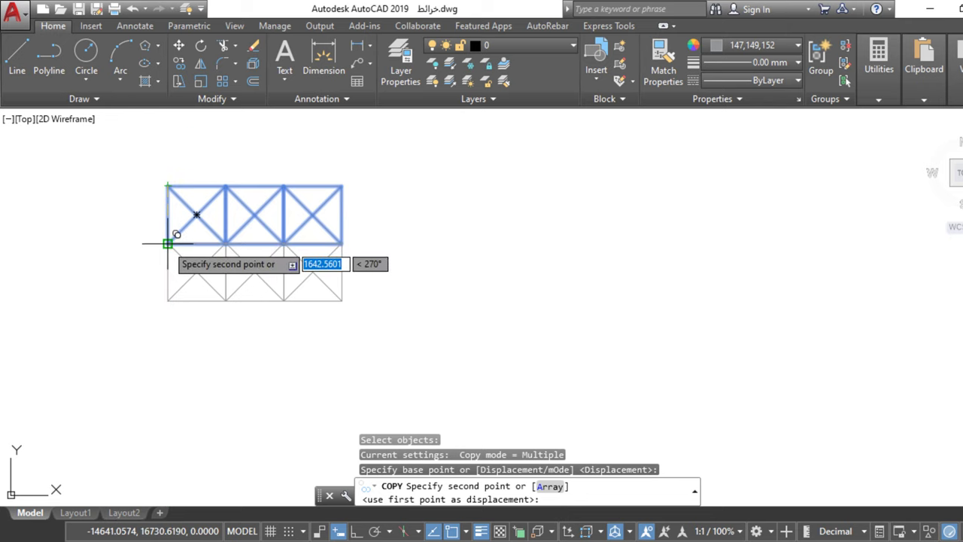
pyautogui.click(167, 243)
pyautogui.click(167, 301)
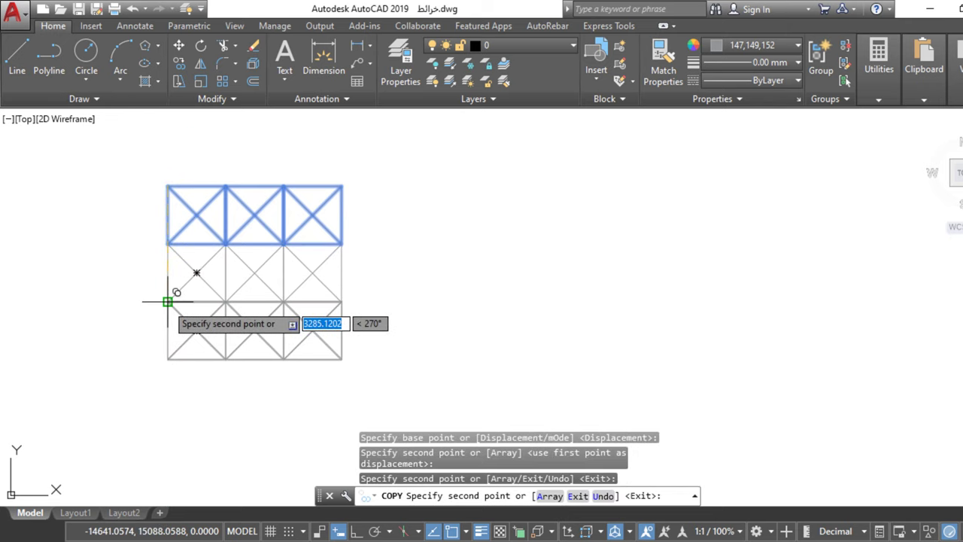
pyautogui.click(167, 359)
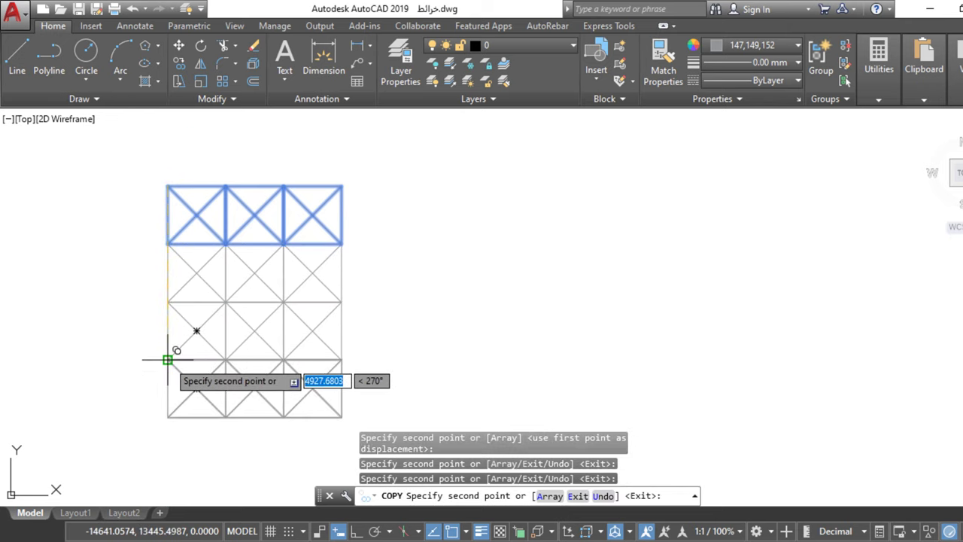
pyautogui.press('Return')
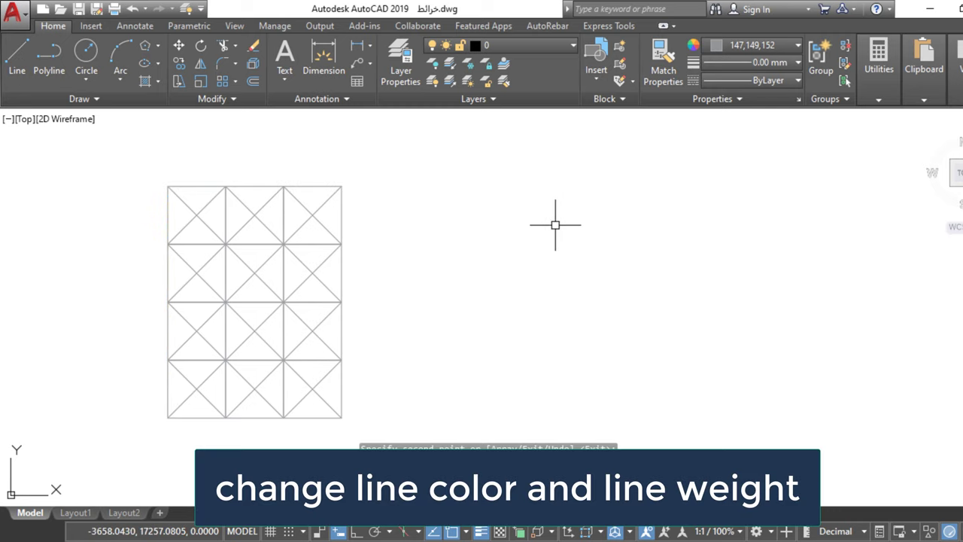
# Step: Set the current object colour to red (205,32,39) and the lineweight to 0.30 mm
pyautogui.click(796, 48)
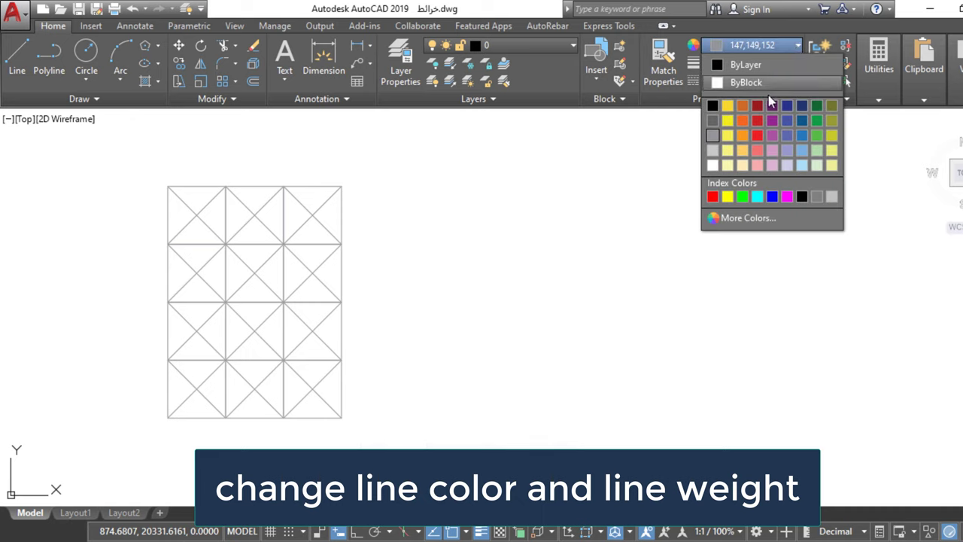
pyautogui.click(761, 122)
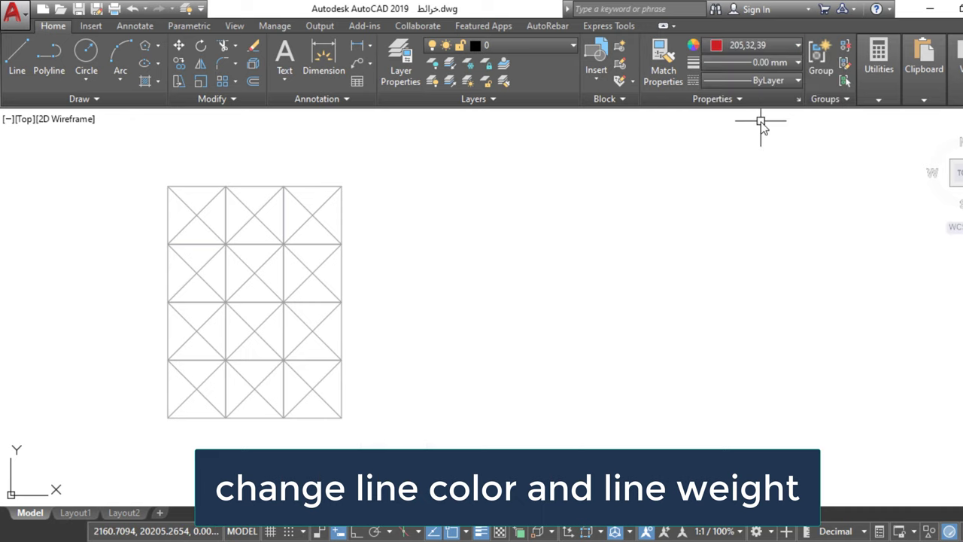
pyautogui.click(786, 61)
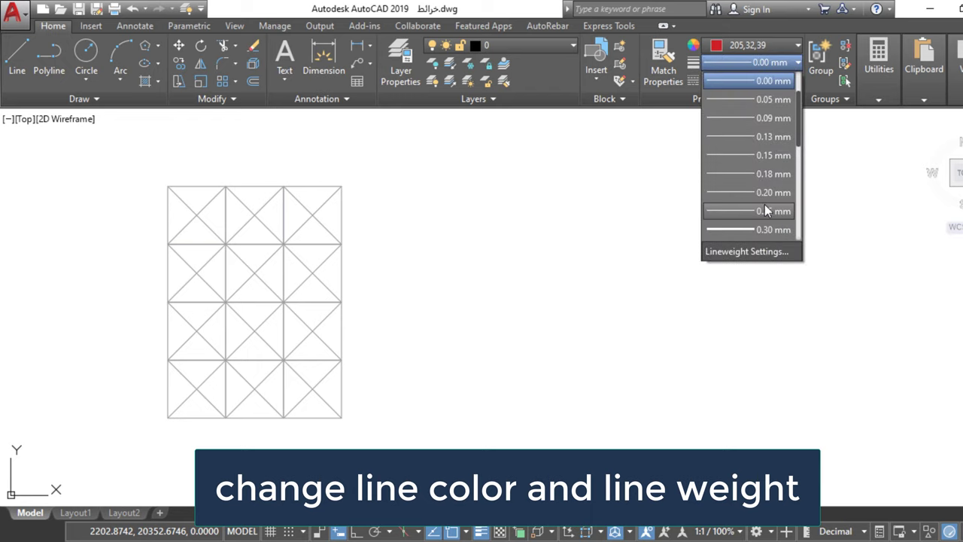
pyautogui.moveTo(800, 125); pyautogui.dragTo(801, 134)
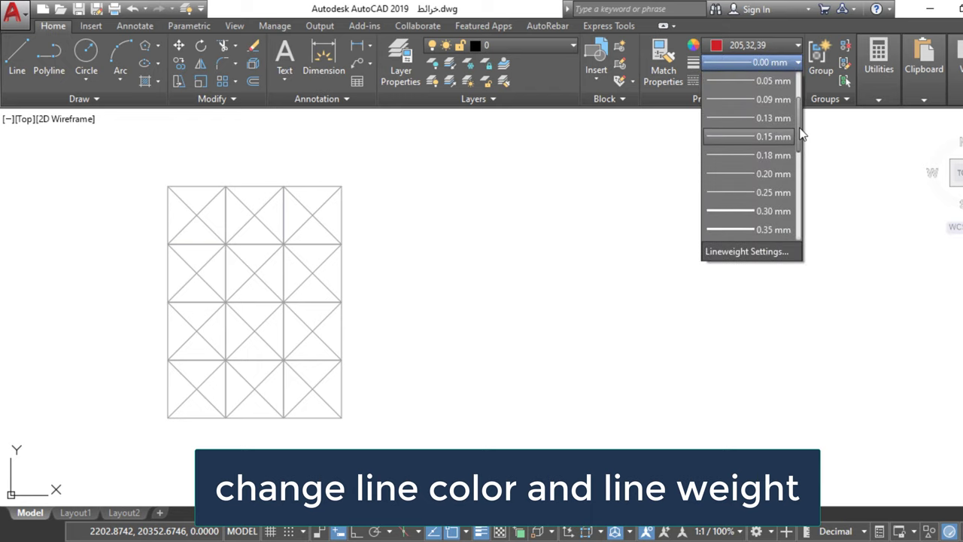
pyautogui.click(751, 212)
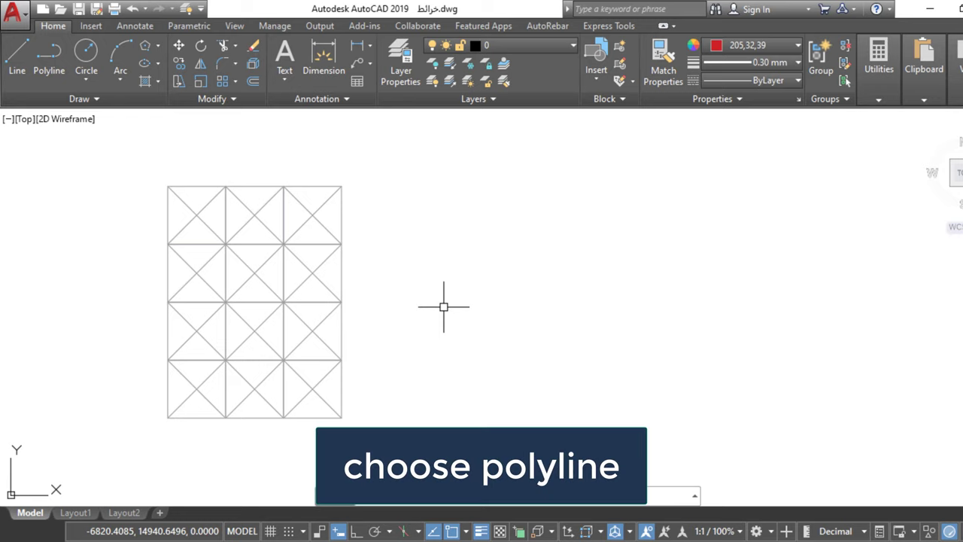
# Step: Start a polyline at the grid's left edge, tracing the top point and right-side diagonals
pyautogui.click(49, 57)
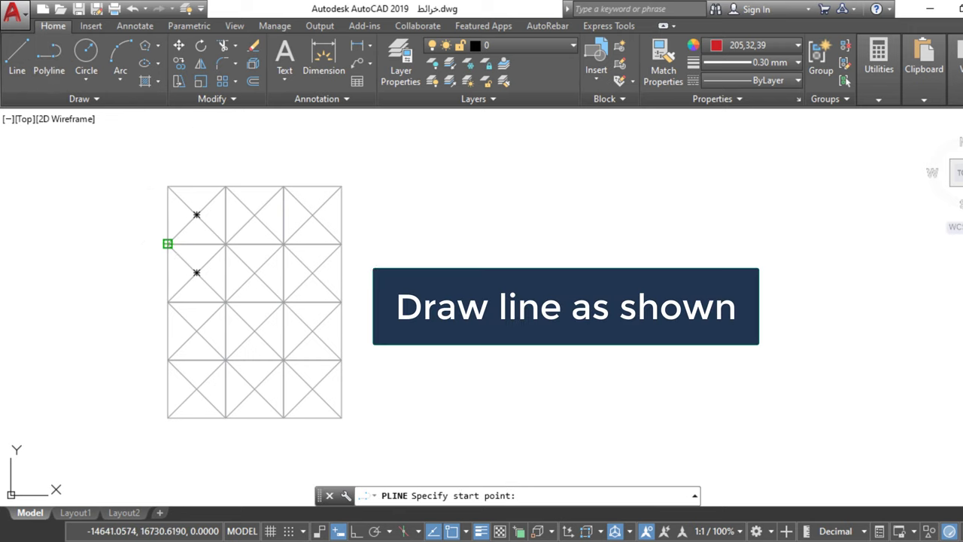
pyautogui.click(167, 243)
pyautogui.click(226, 243)
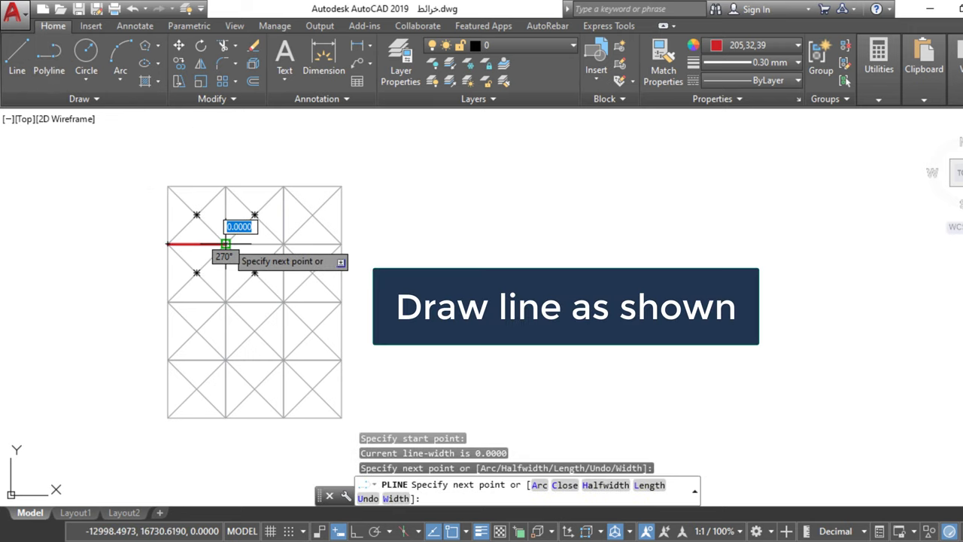
pyautogui.click(255, 216)
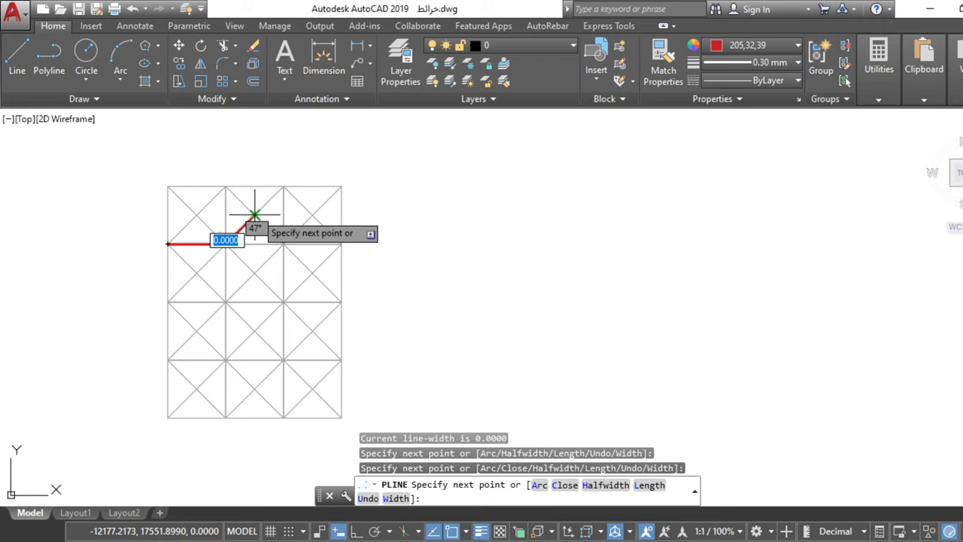
pyautogui.click(283, 243)
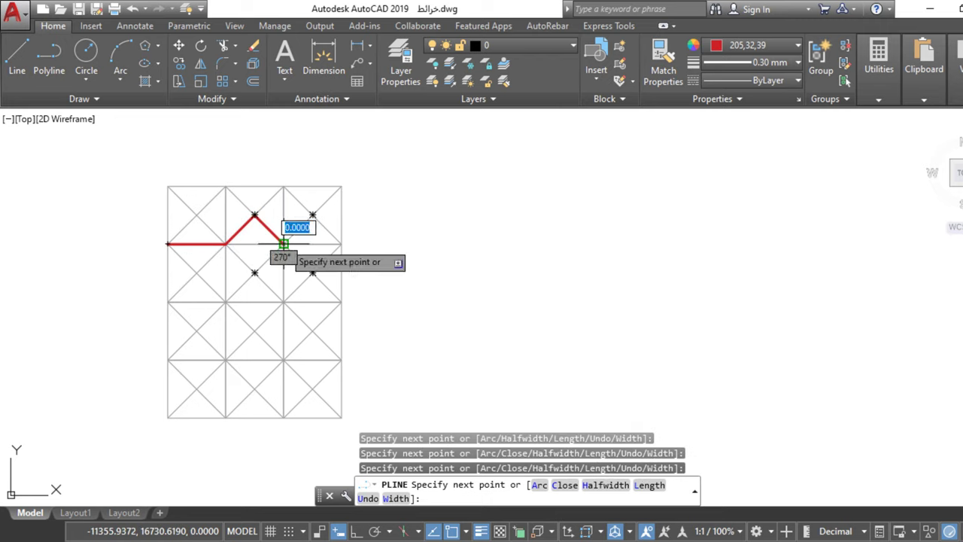
pyautogui.click(341, 243)
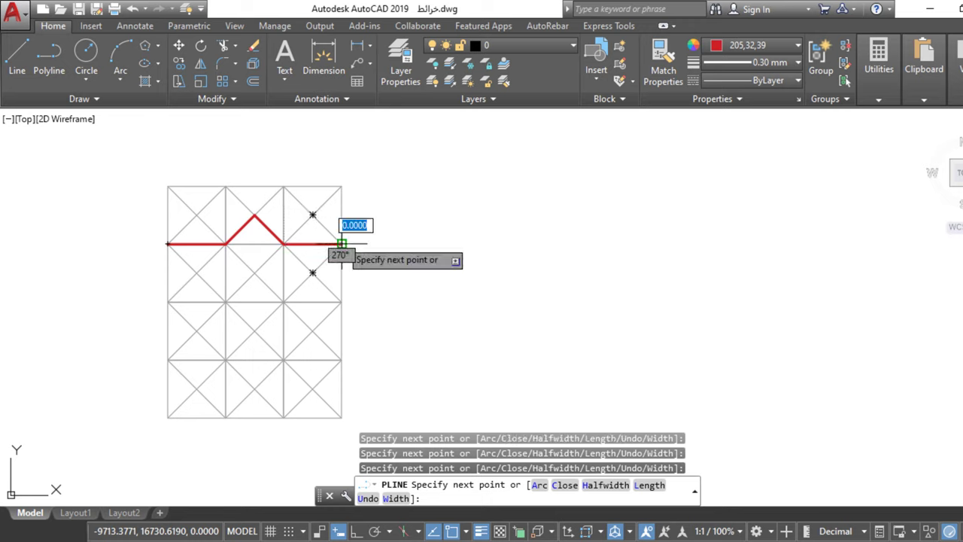
pyautogui.click(313, 273)
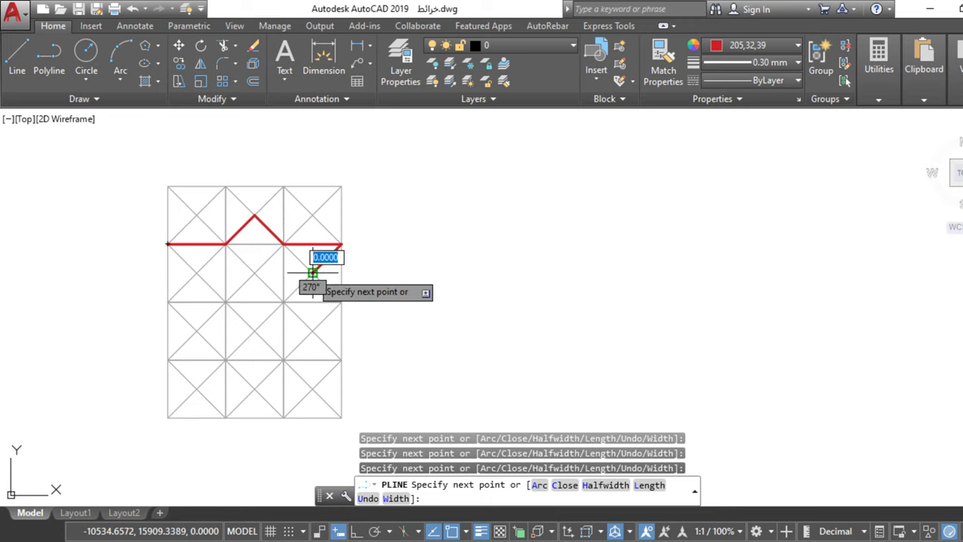
pyautogui.click(341, 301)
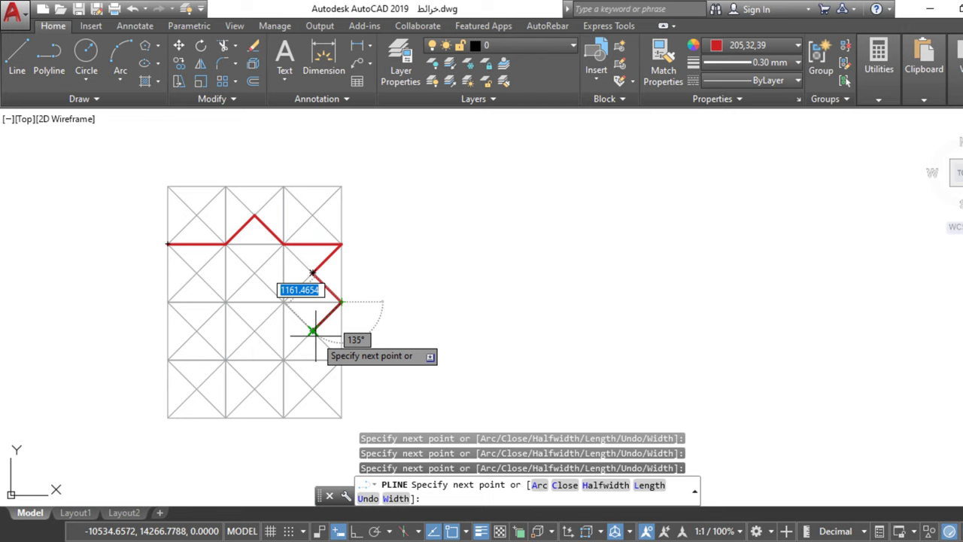
pyautogui.click(313, 331)
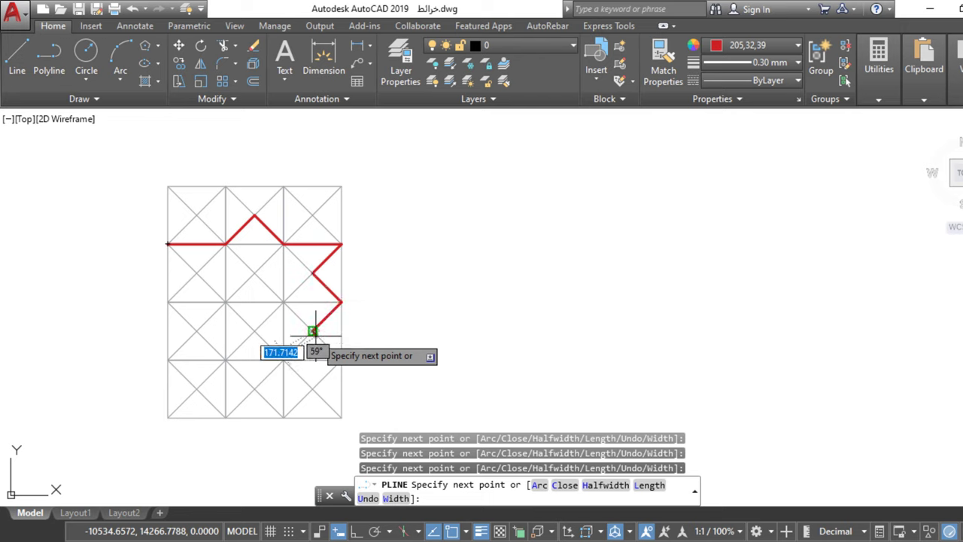
# Step: Continue the outline through the bottom point and left diagonals, closing it at the start
pyautogui.click(282, 302)
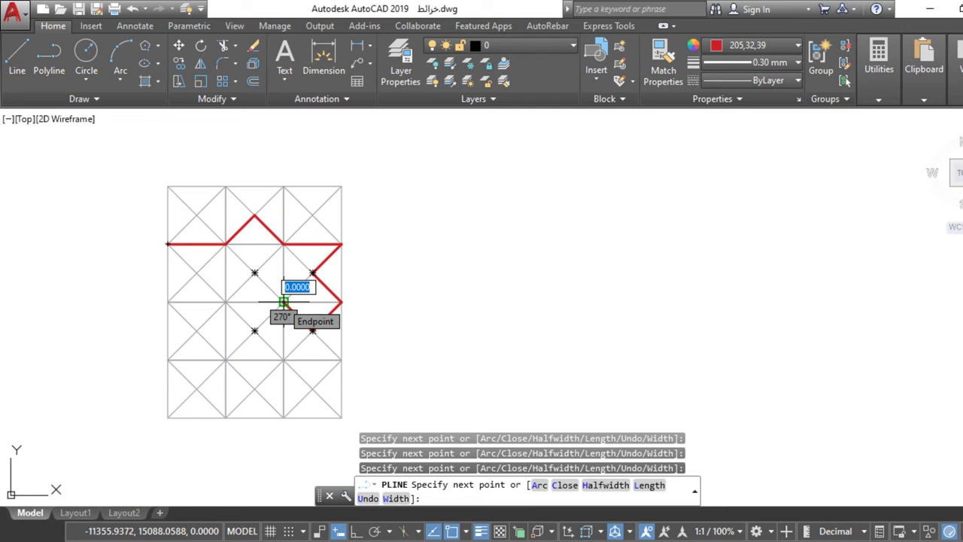
pyautogui.click(283, 360)
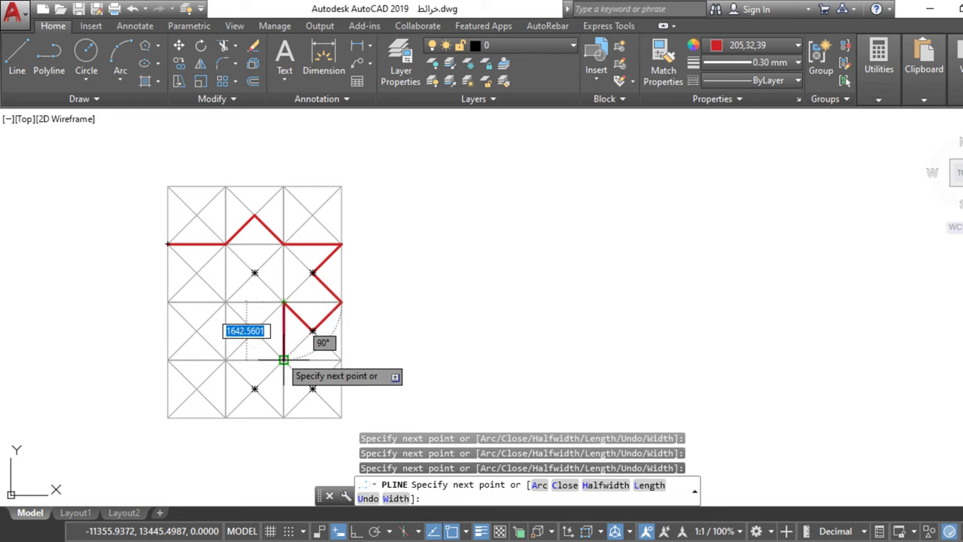
pyautogui.click(255, 389)
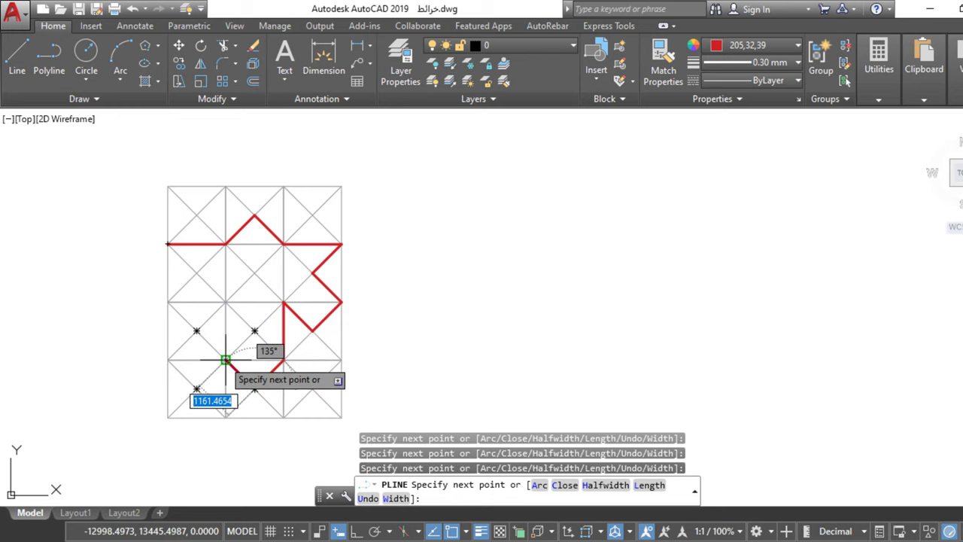
pyautogui.click(225, 359)
pyautogui.click(224, 301)
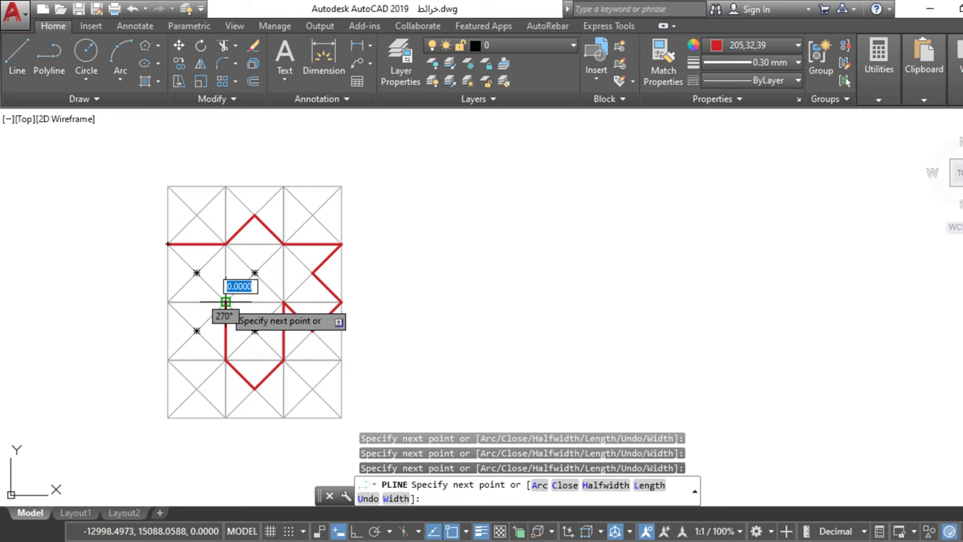
pyautogui.click(196, 330)
pyautogui.click(167, 302)
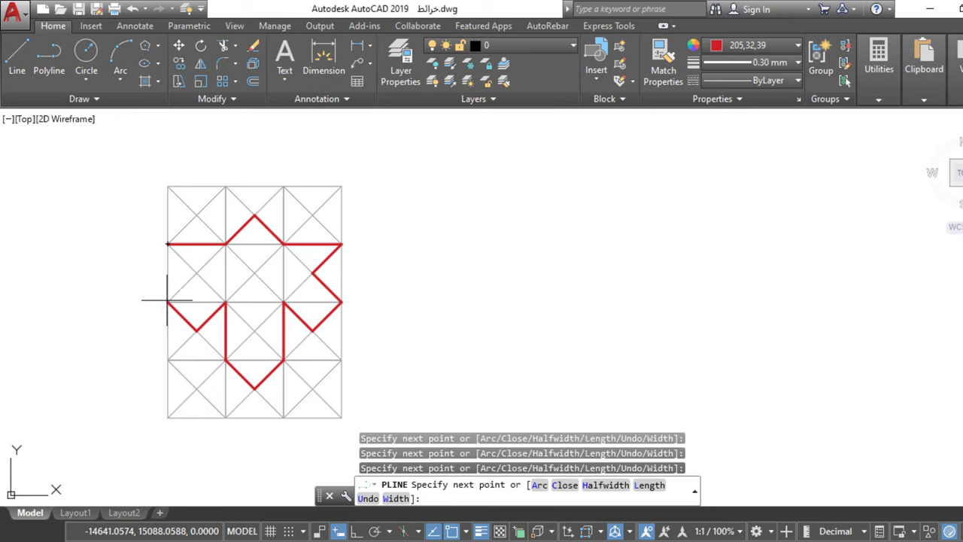
pyautogui.click(196, 273)
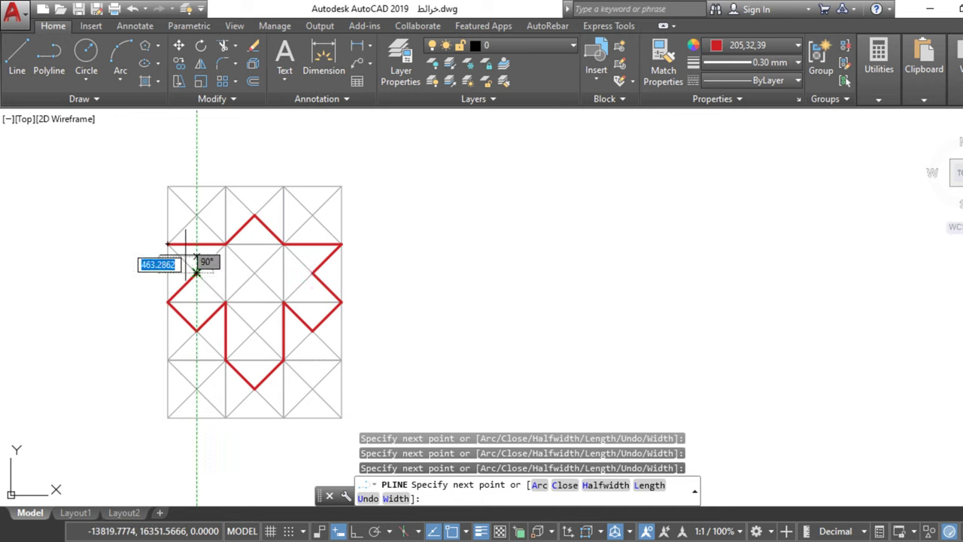
pyautogui.click(166, 244)
pyautogui.press('Return')
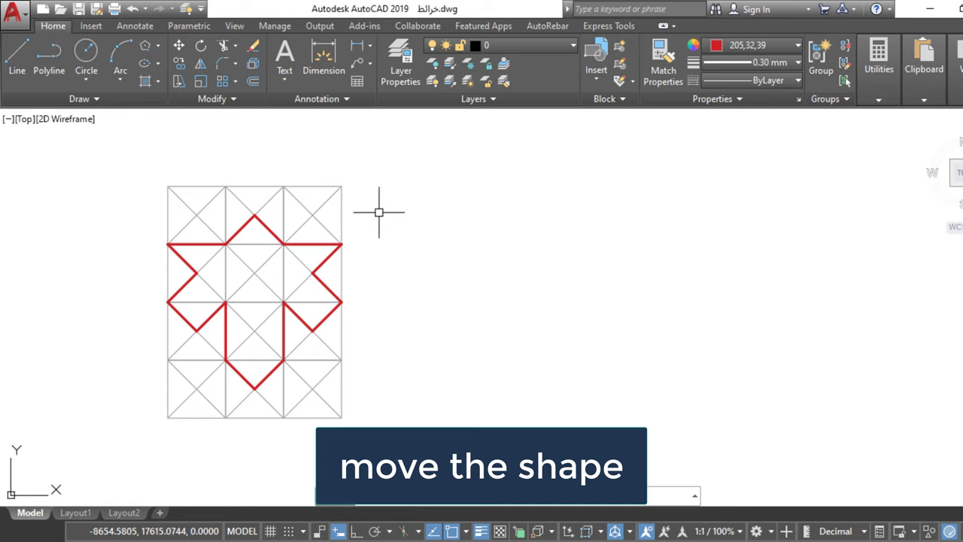
# Step: Move the red star outline off the grid to an open spot on its right
pyautogui.click(179, 46)
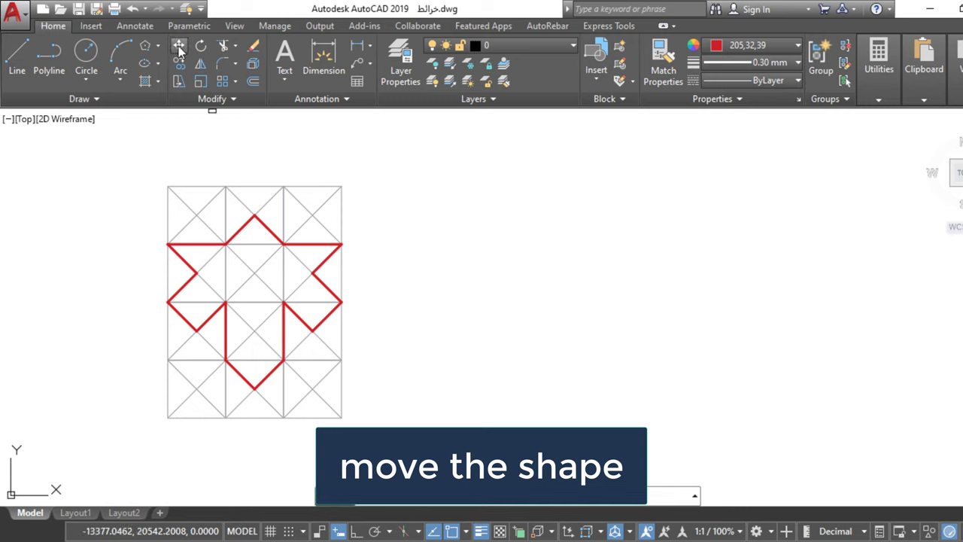
pyautogui.click(317, 267)
pyautogui.press('Return')
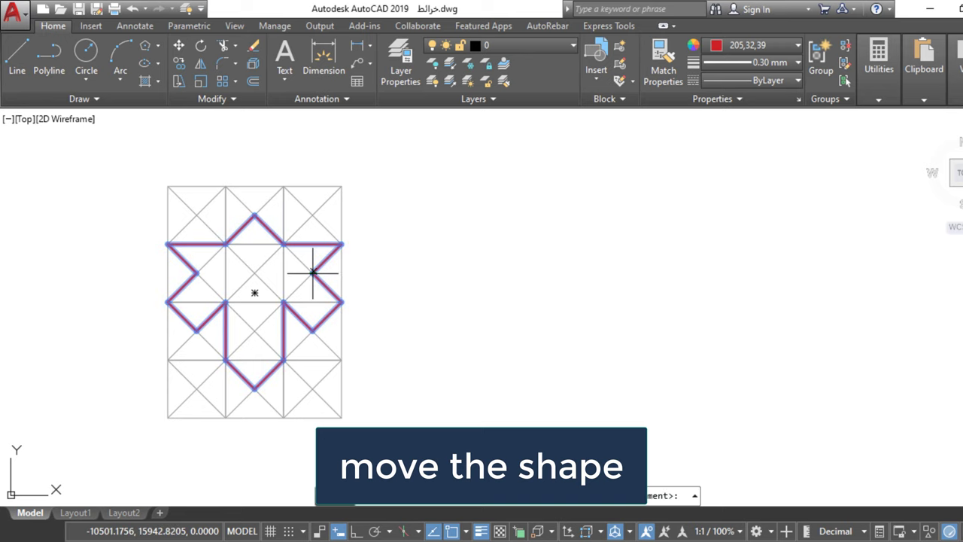
pyautogui.click(312, 273)
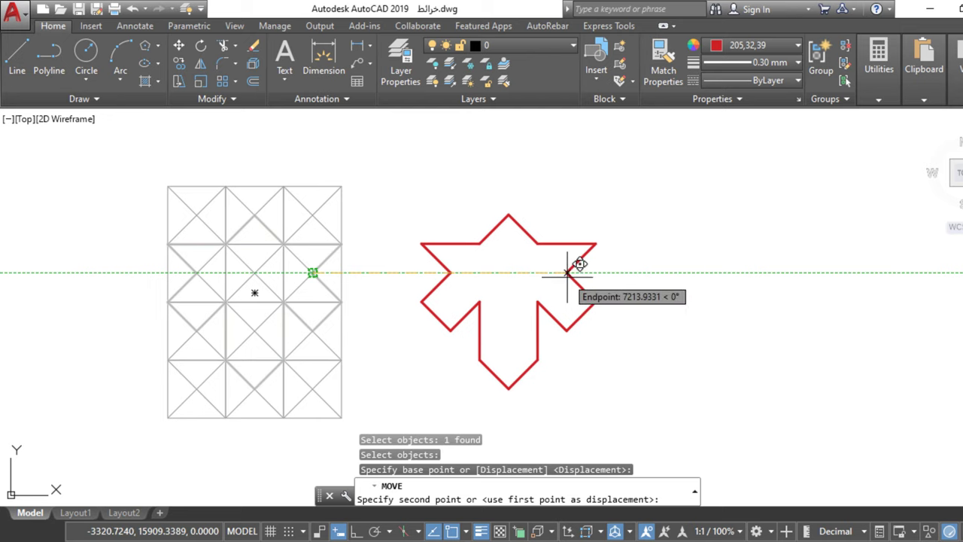
pyautogui.click(570, 271)
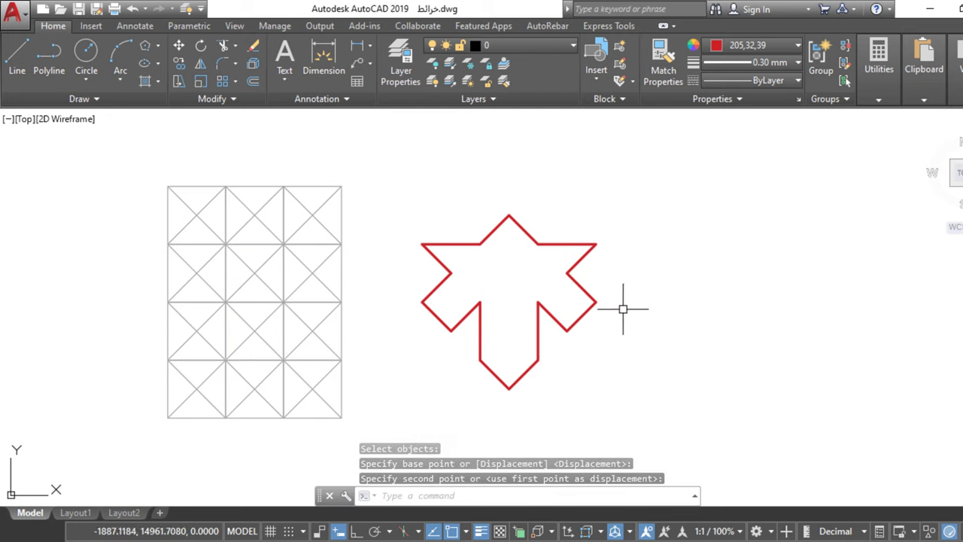
pyautogui.press('Escape')
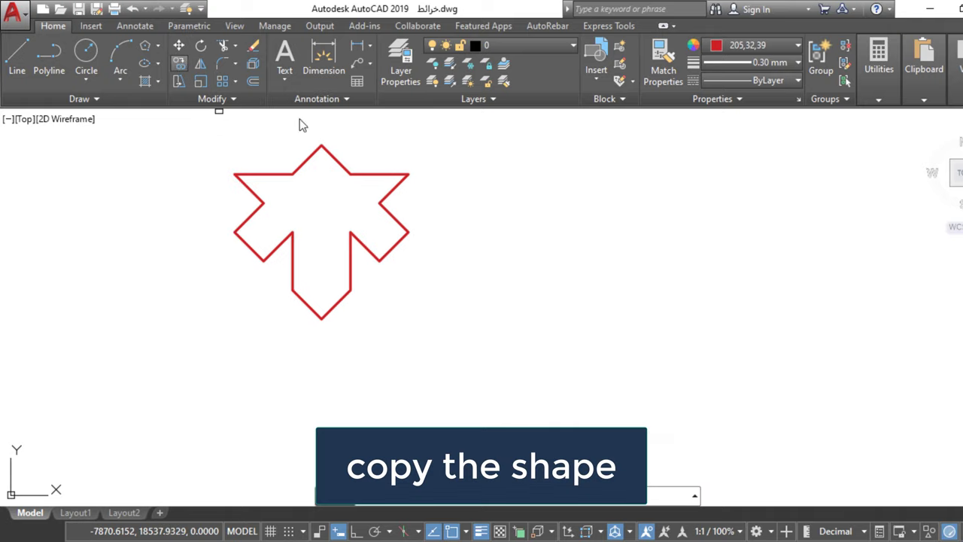
# Step: Copy the red star rightward from its left vertex to its right vertex, overlapping the side arms
pyautogui.click(471, 126)
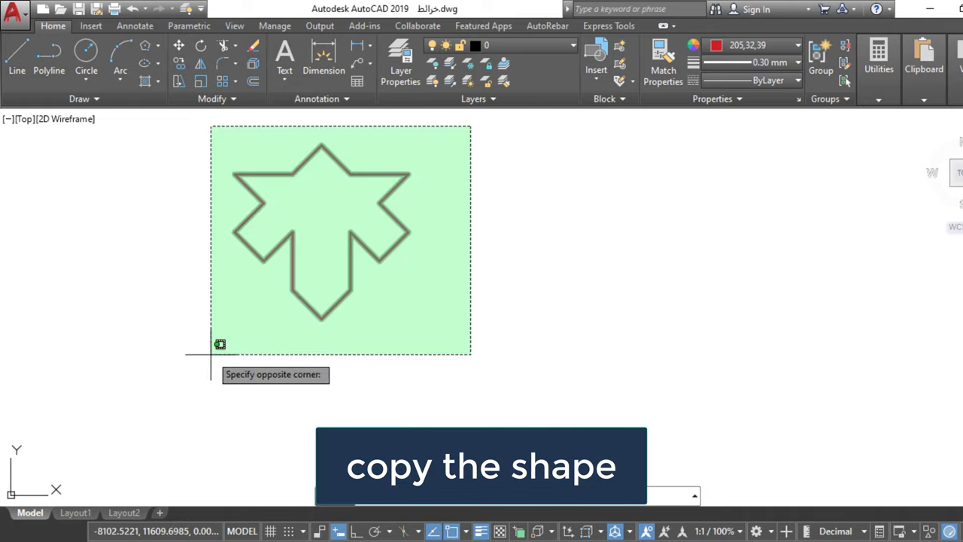
pyautogui.click(210, 354)
pyautogui.press('Return')
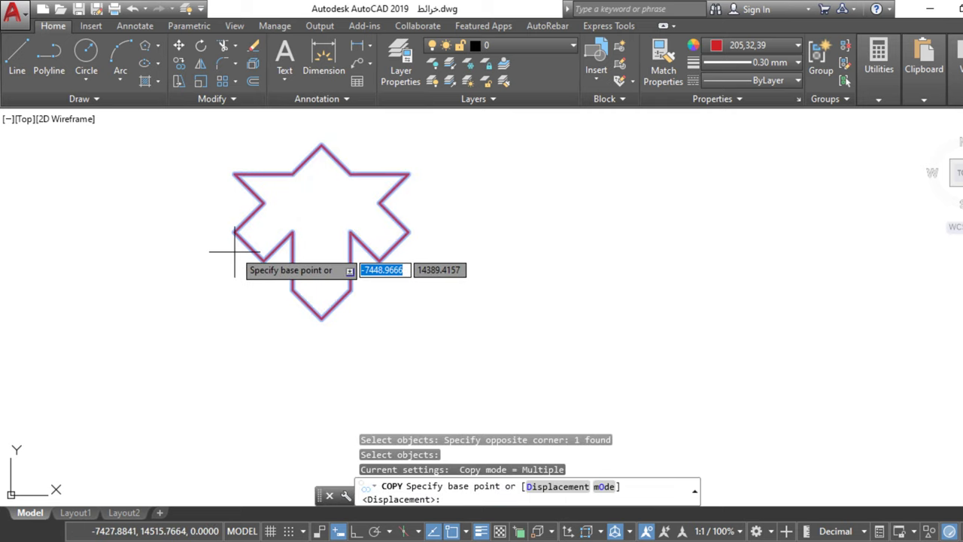
pyautogui.click(234, 231)
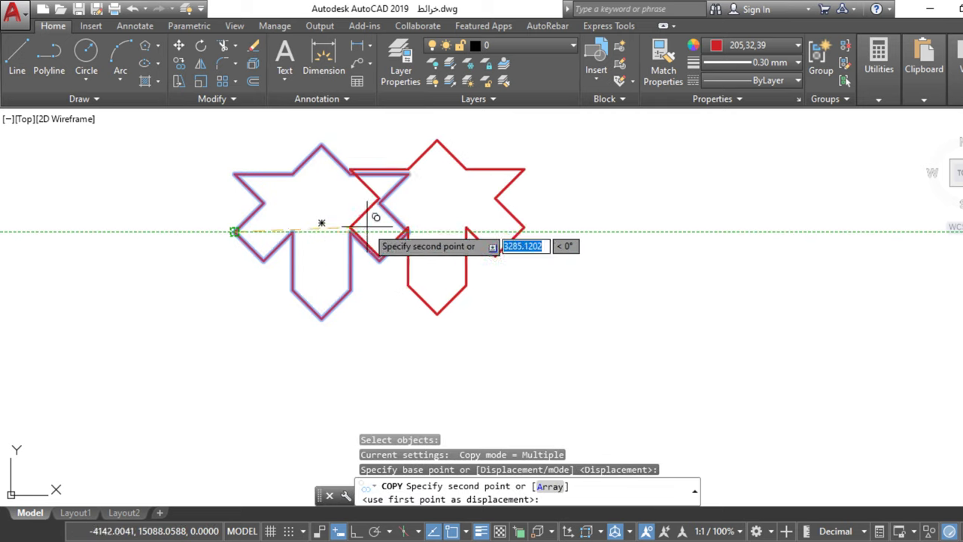
pyautogui.click(409, 231)
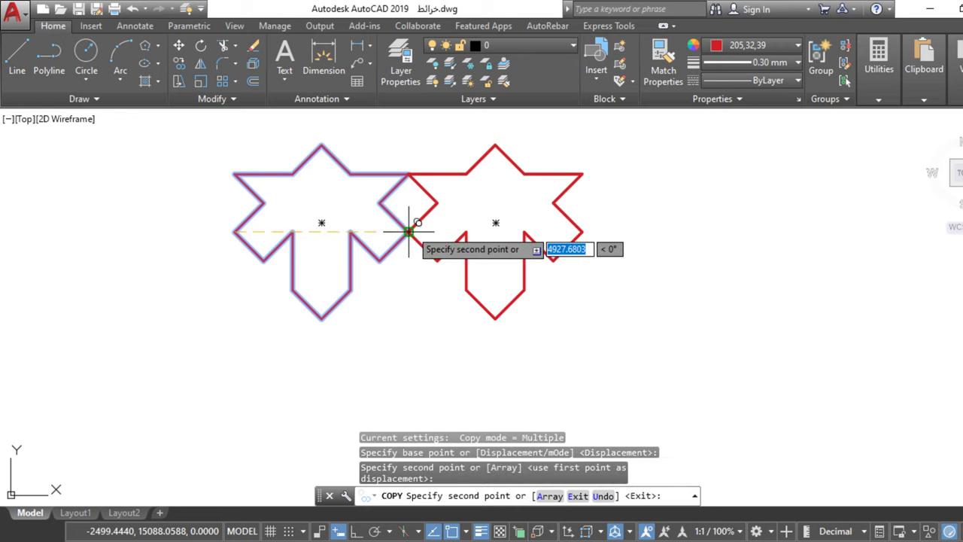
pyautogui.press('Return')
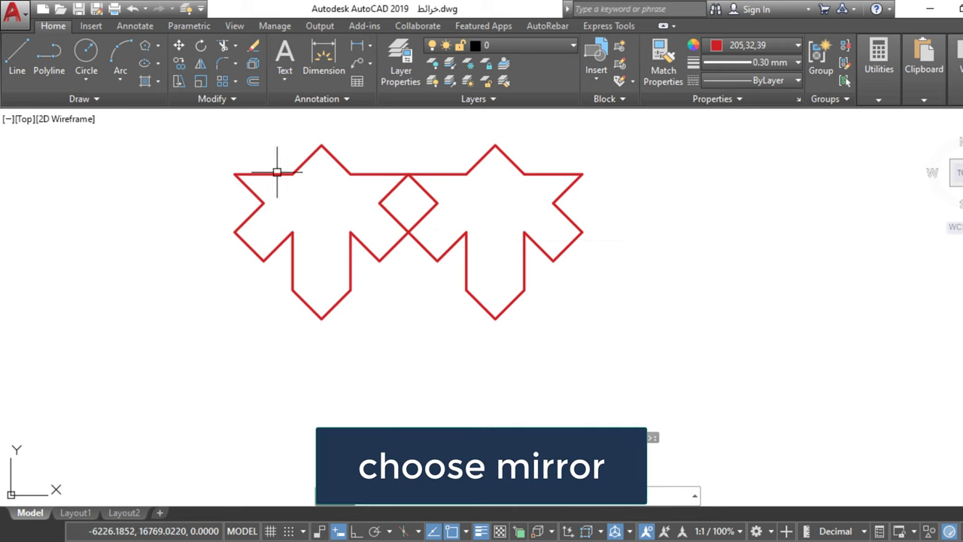
# Step: Mirror the right-hand star top-to-bottom across line AB, erasing the source object
pyautogui.click(200, 64)
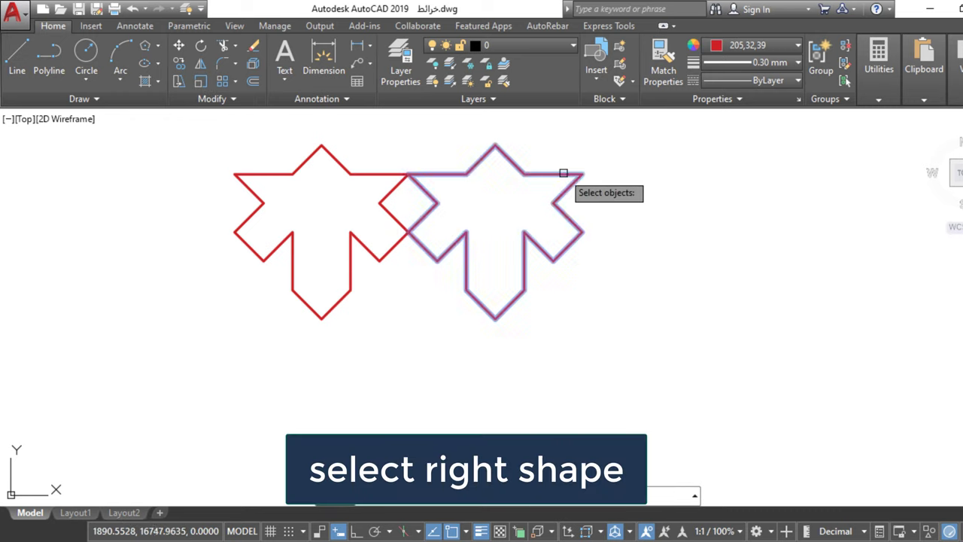
pyautogui.click(564, 173)
pyautogui.press('Return')
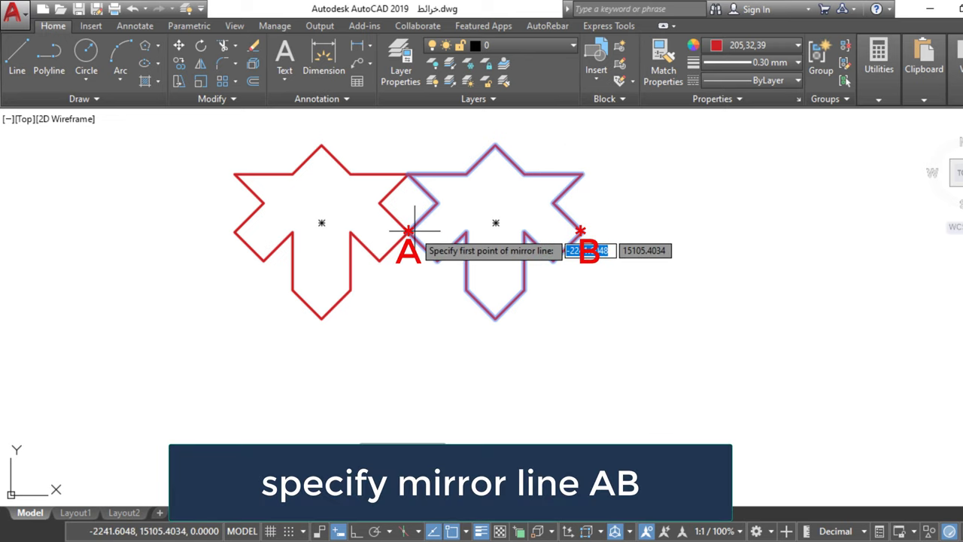
pyautogui.click(408, 230)
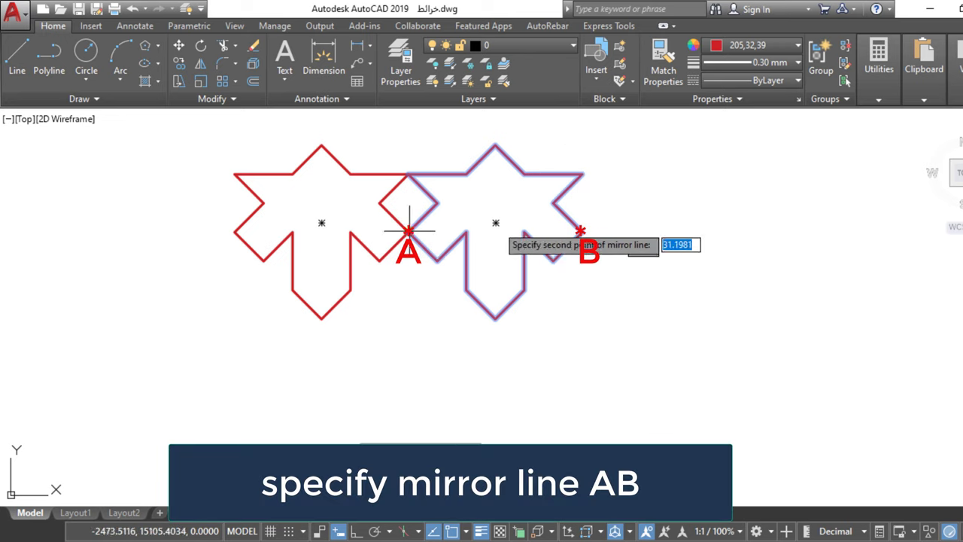
pyautogui.click(581, 231)
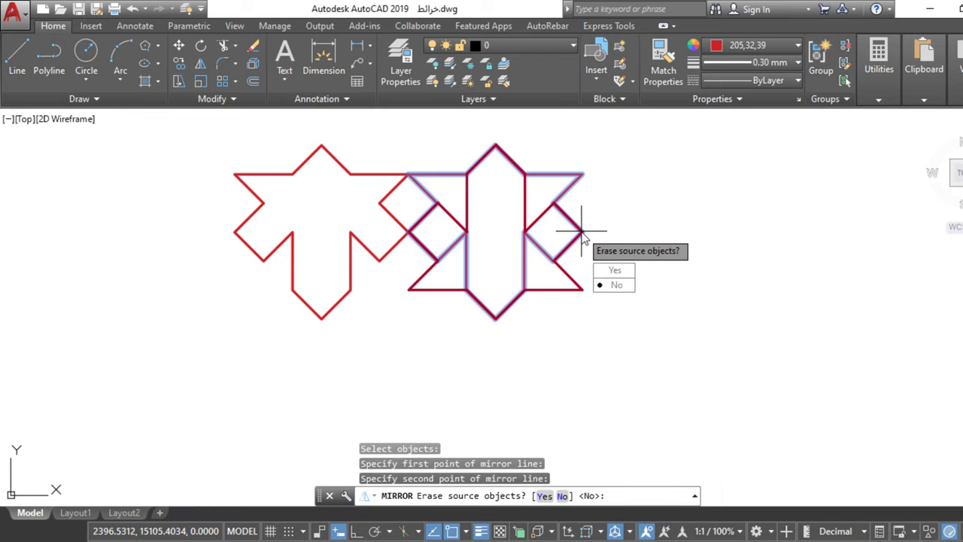
pyautogui.click(611, 270)
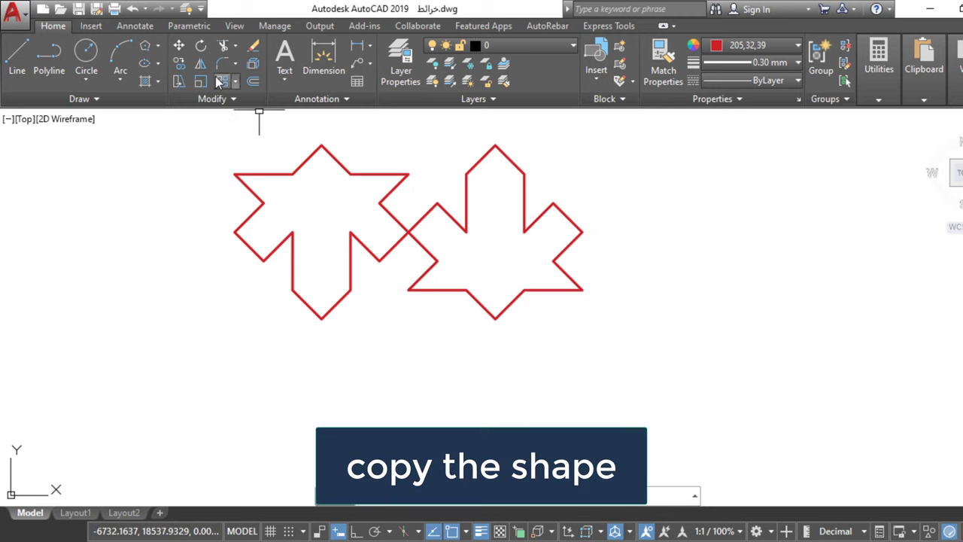
# Step: Copy both interlocking stars straight down, from the top star tip to the bottom tip
pyautogui.click(180, 64)
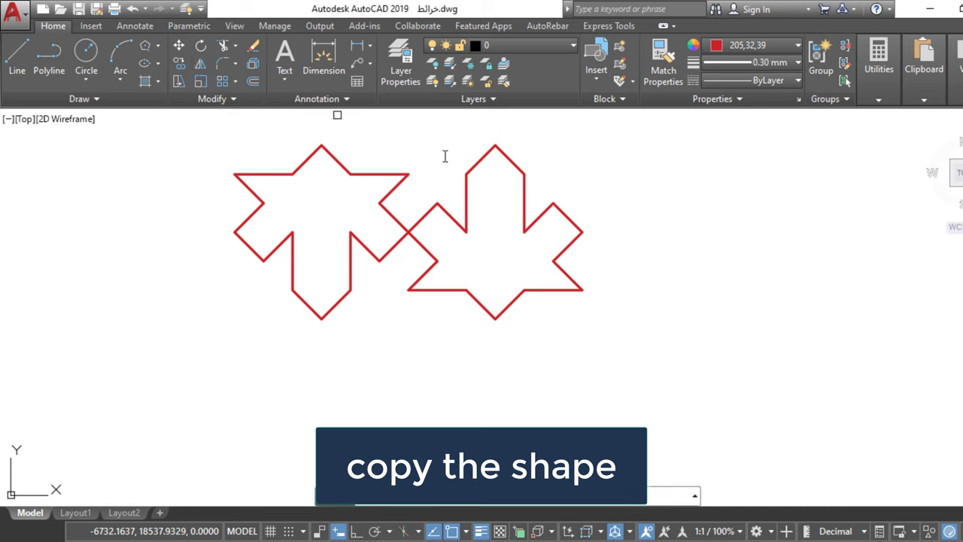
pyautogui.click(629, 148)
pyautogui.click(319, 276)
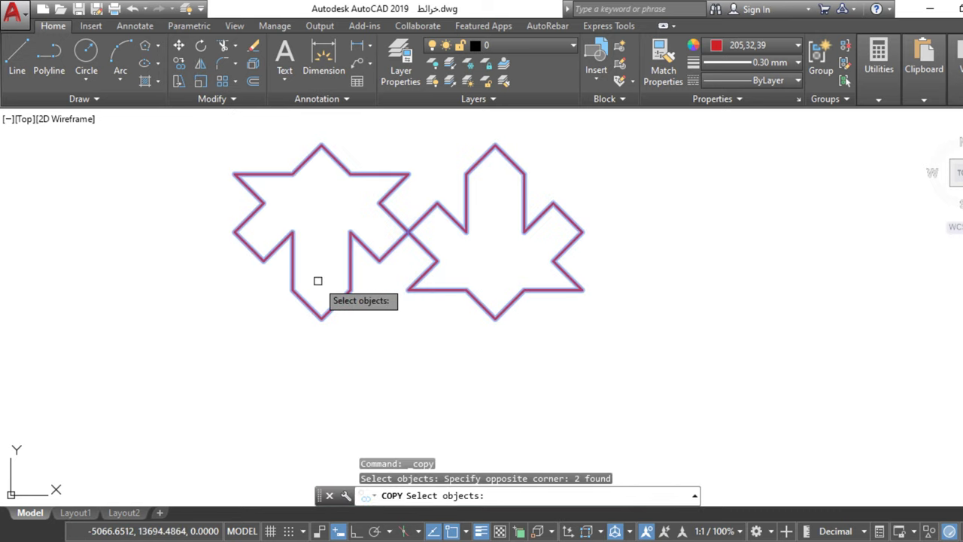
pyautogui.press('Return')
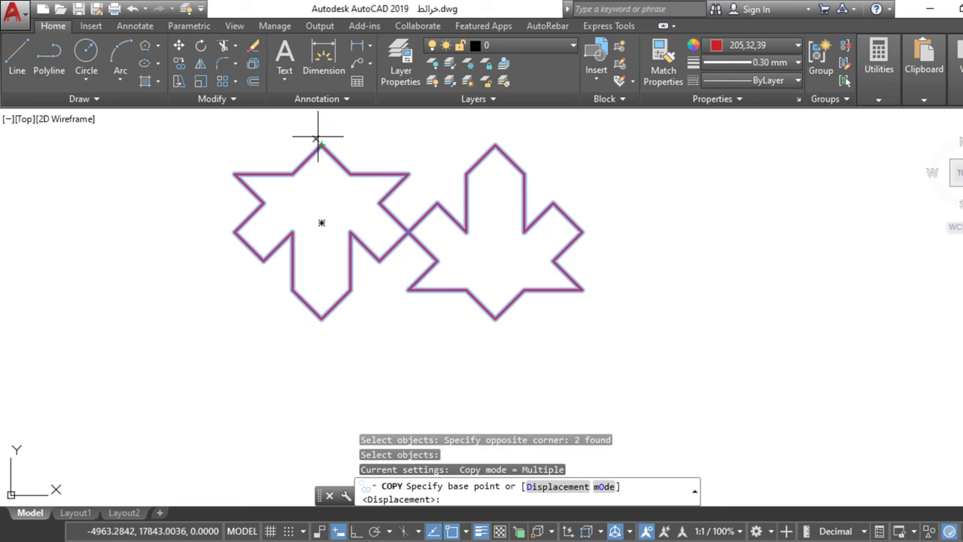
pyautogui.click(321, 144)
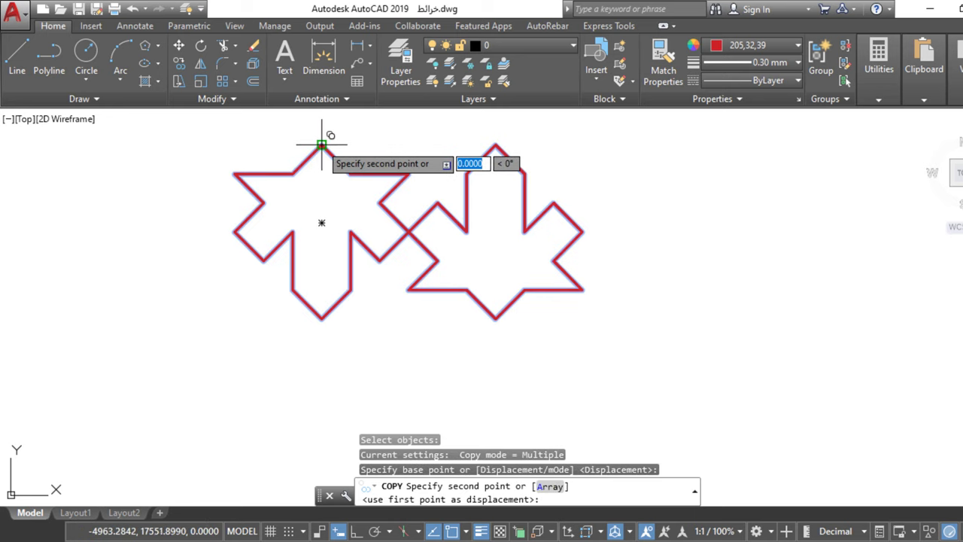
pyautogui.click(321, 319)
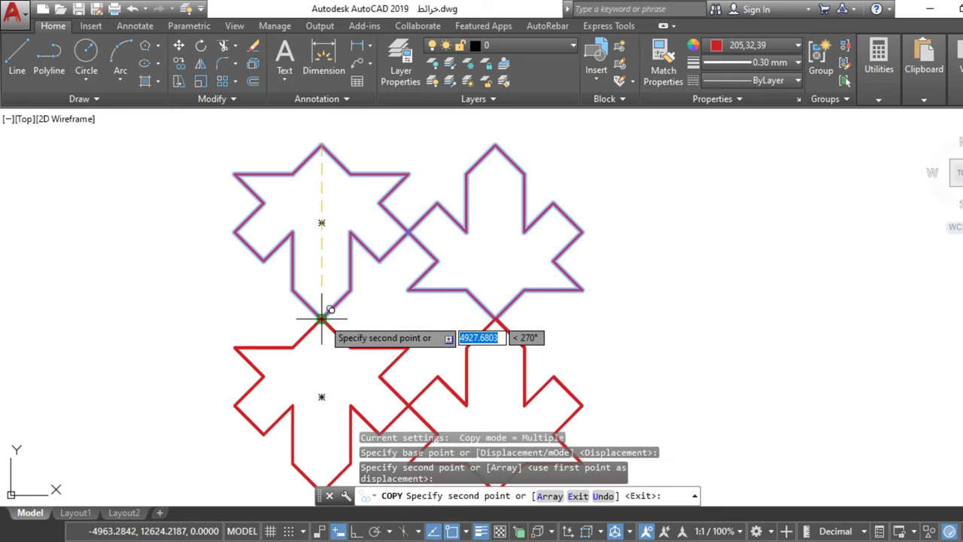
pyautogui.press('Return')
pyautogui.scroll(-2, 286, 170)
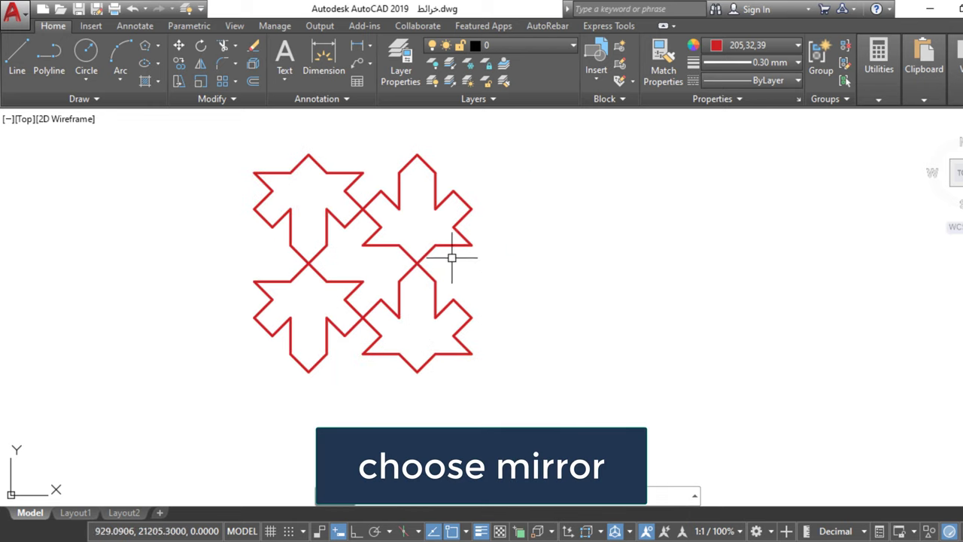
# Step: Mirror the two lower shapes across line C–D, erasing the original lower pair
pyautogui.click(198, 61)
pyautogui.moveTo(508, 272); pyautogui.dragTo(269, 350)
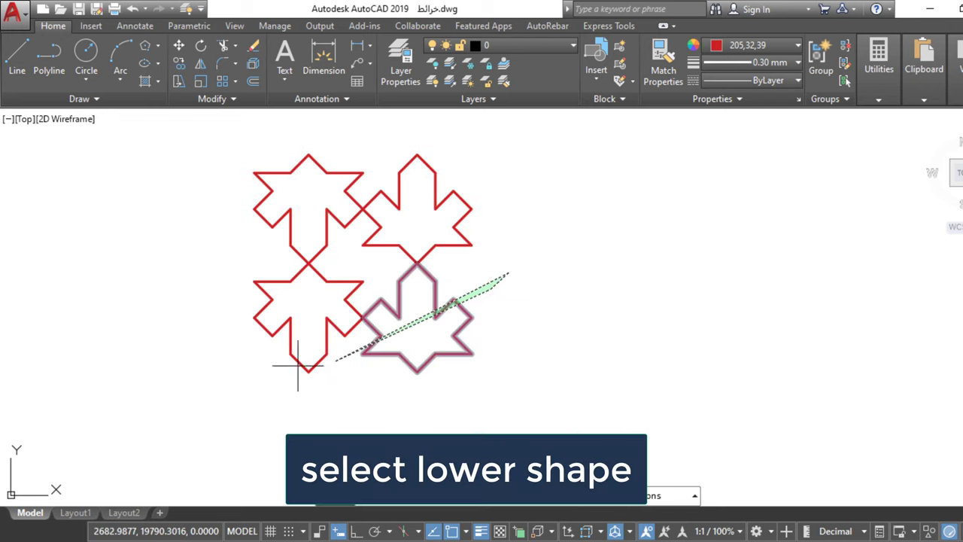
pyautogui.press('Return')
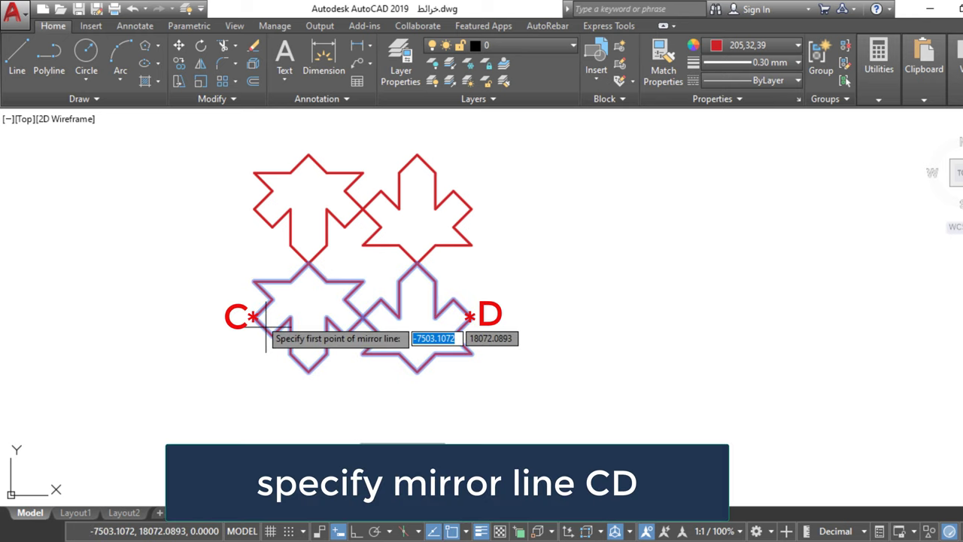
pyautogui.click(254, 316)
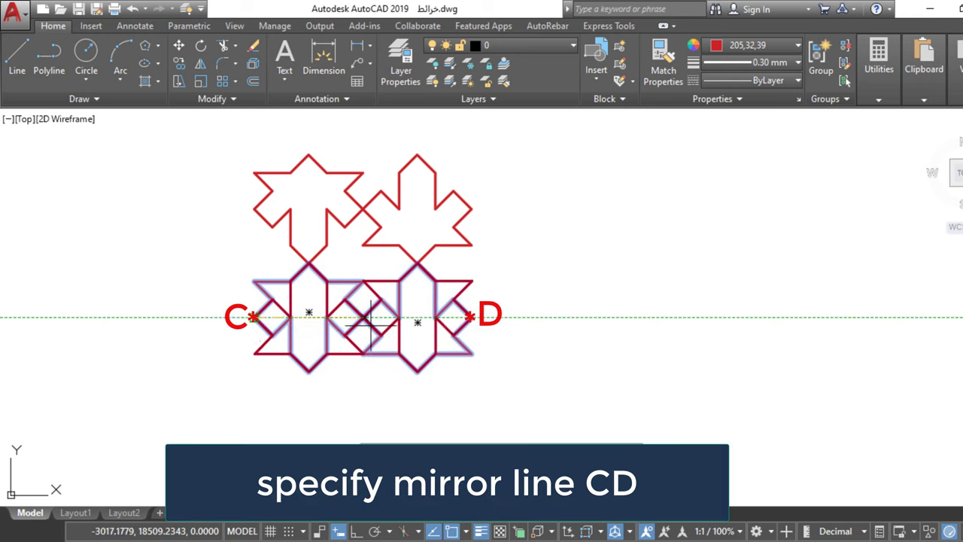
pyautogui.click(470, 317)
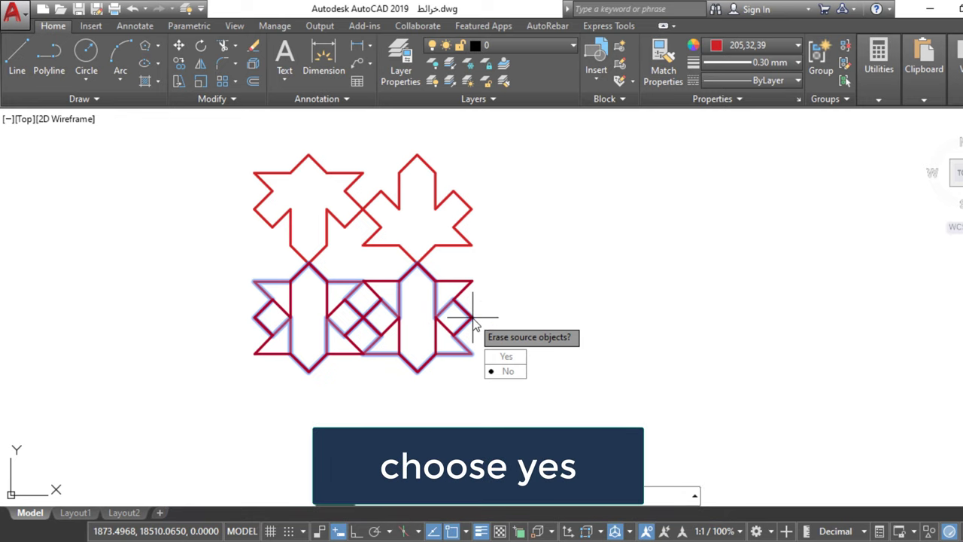
pyautogui.click(499, 358)
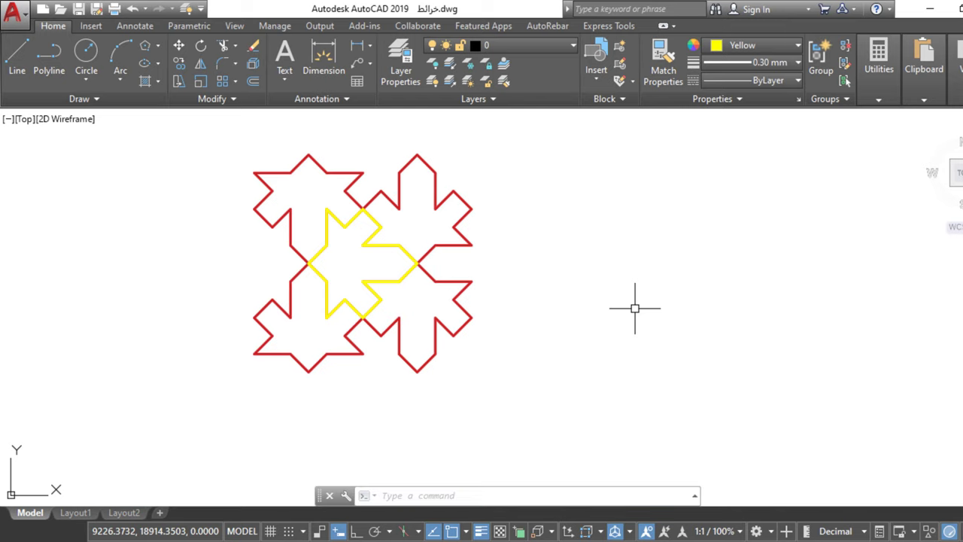
# Step: Undo the yellow centre outline, then copy the four-shape block twice to the right from its left corner
pyautogui.hotkey('ctrl', 'z')
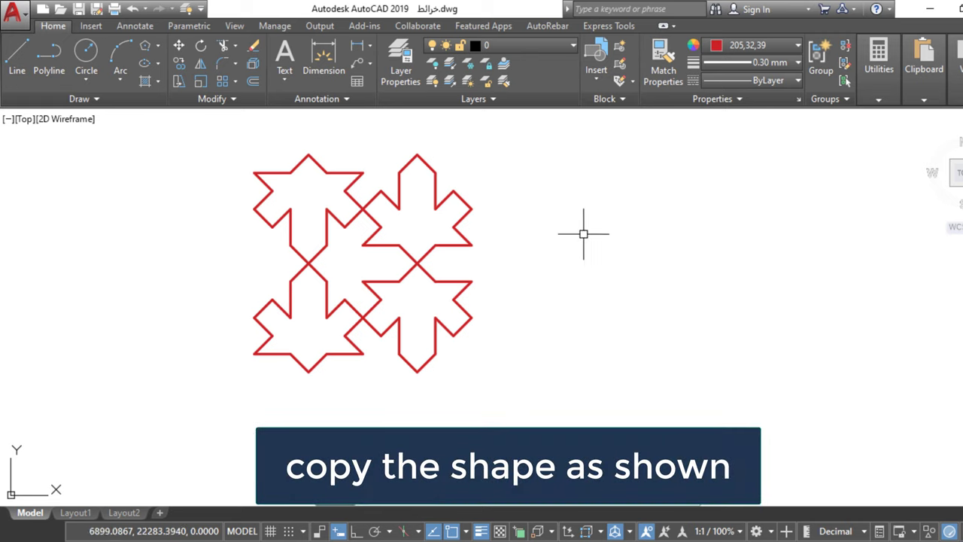
pyautogui.click(181, 65)
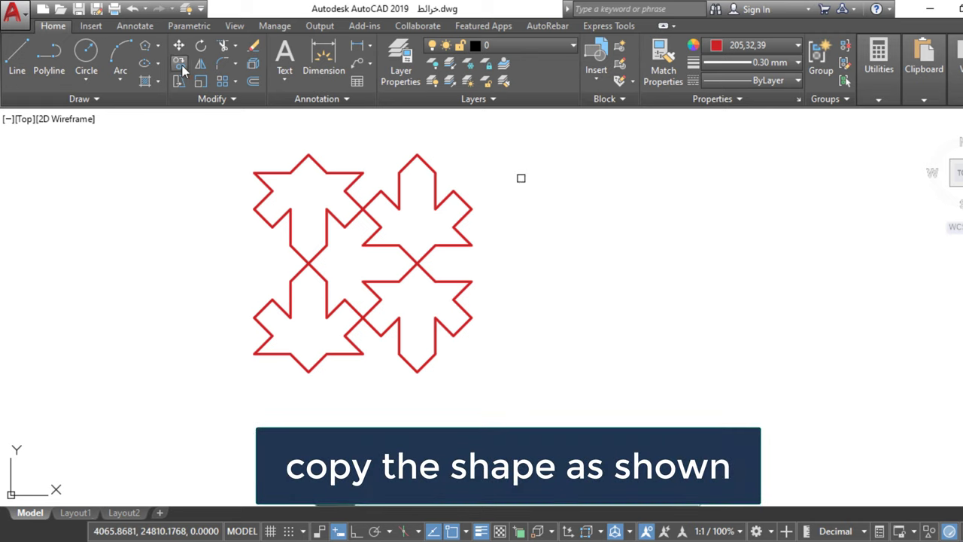
pyautogui.click(528, 136)
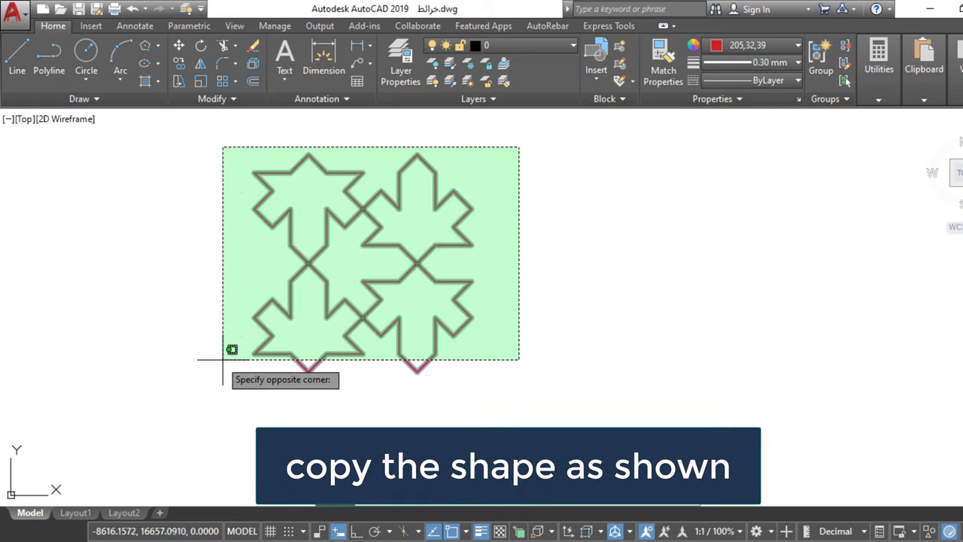
pyautogui.click(220, 355)
pyautogui.press('Return')
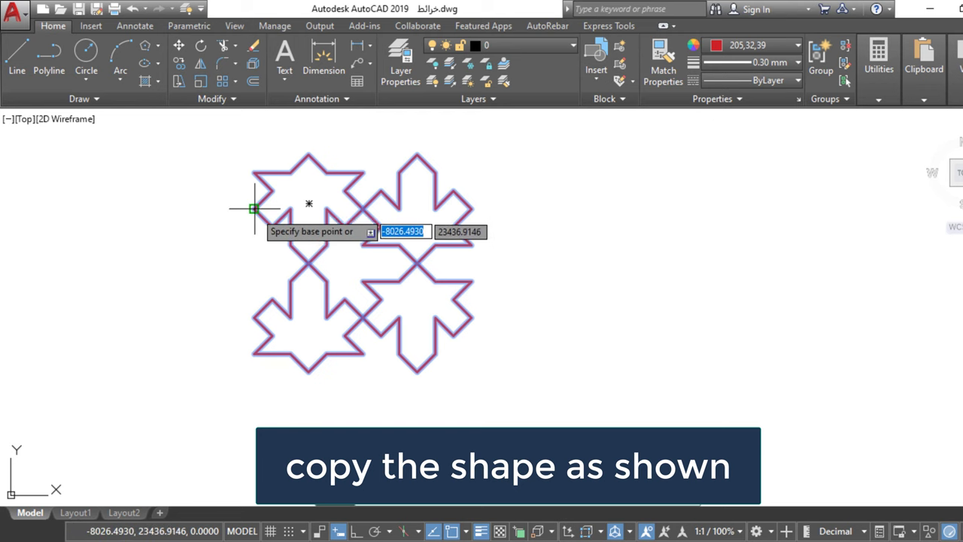
pyautogui.click(254, 209)
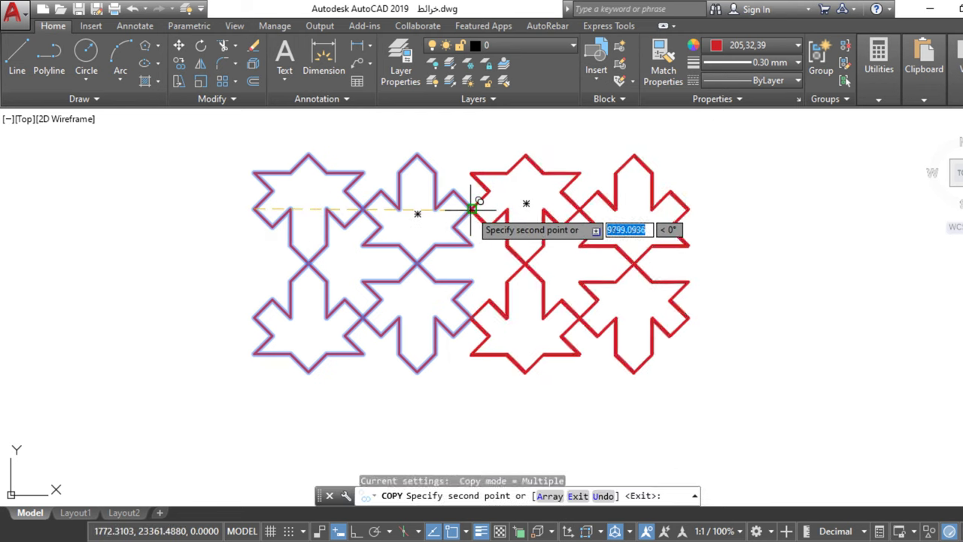
pyautogui.click(472, 209)
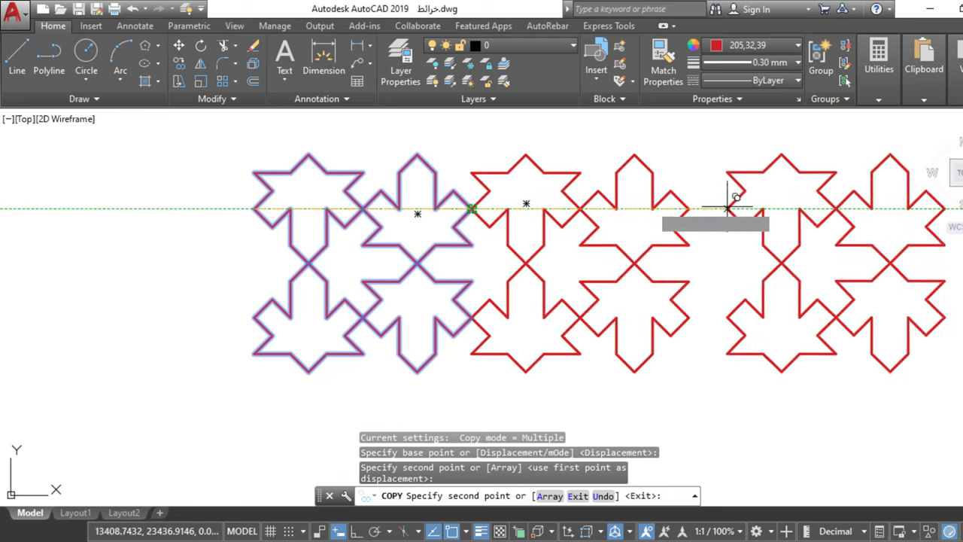
pyautogui.click(689, 208)
pyautogui.press('Return')
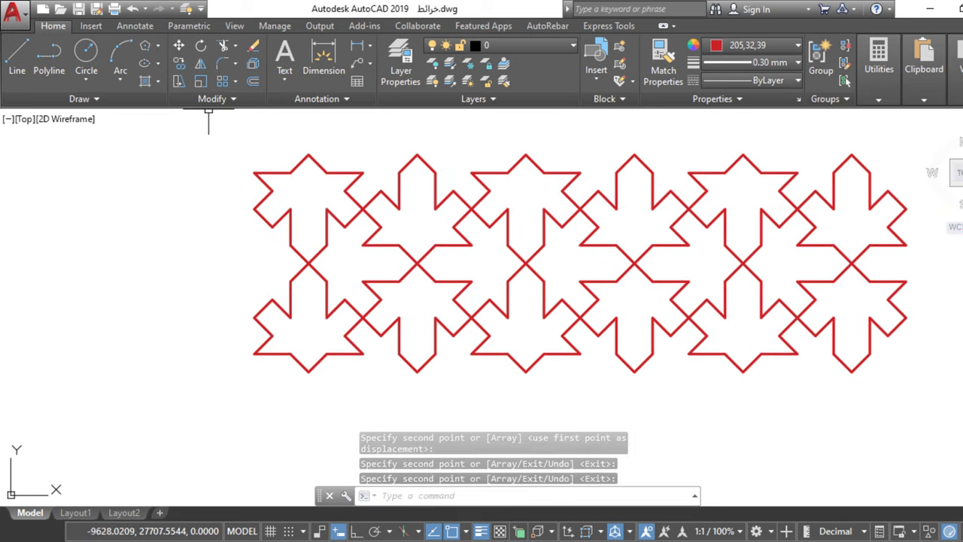
# Step: Copy all twelve shapes directly below, using the top-left star tip as base point
pyautogui.click(178, 63)
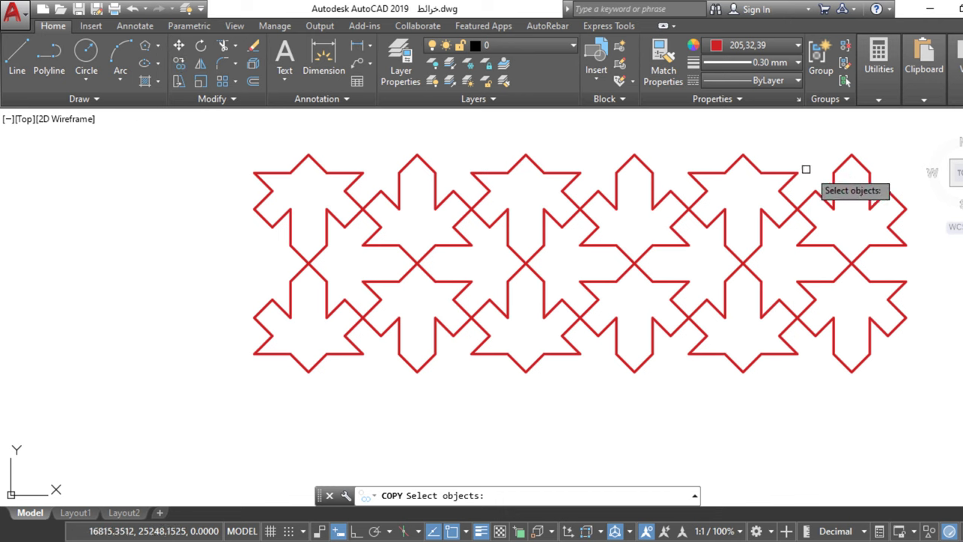
pyautogui.click(894, 162)
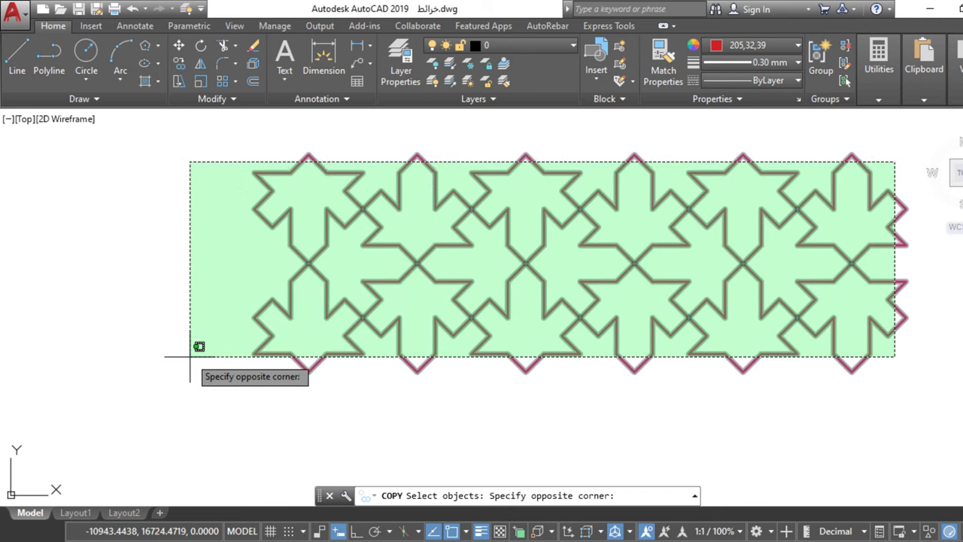
pyautogui.click(189, 356)
pyautogui.press('Return')
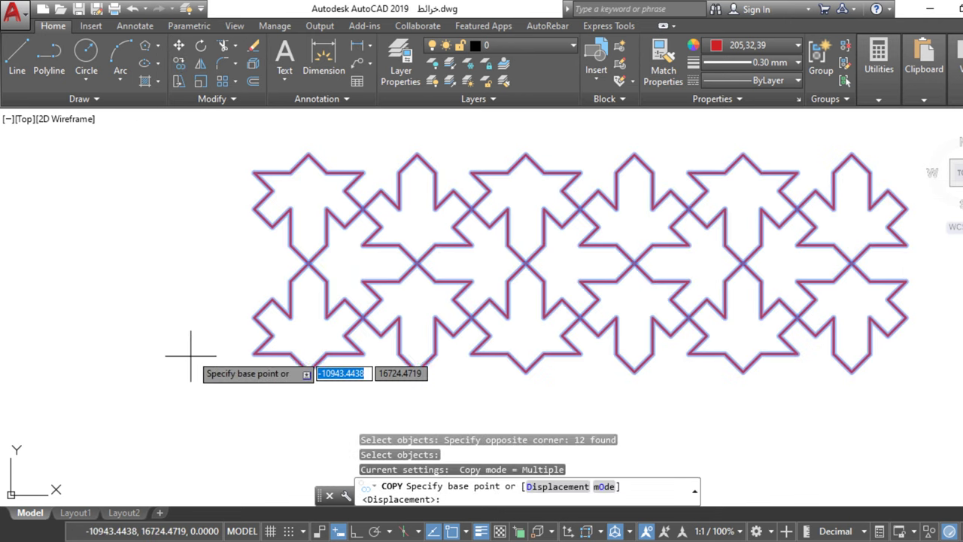
pyautogui.click(309, 154)
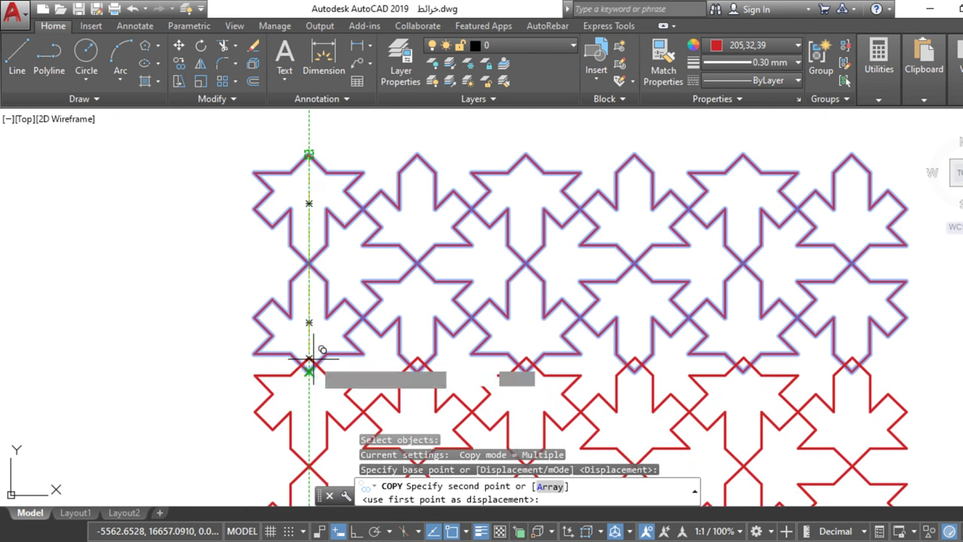
pyautogui.click(308, 371)
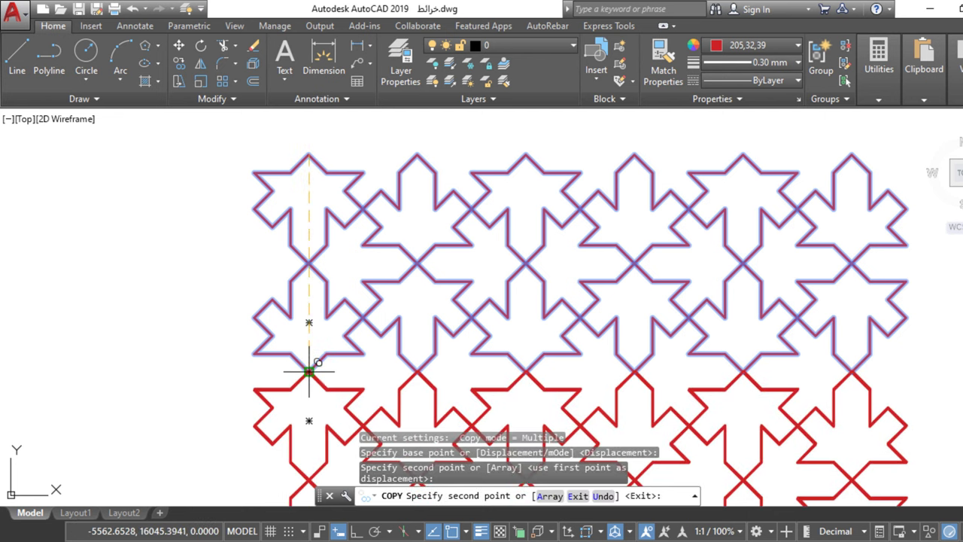
pyautogui.press('Escape')
pyautogui.write('p')
pyautogui.press('Return')
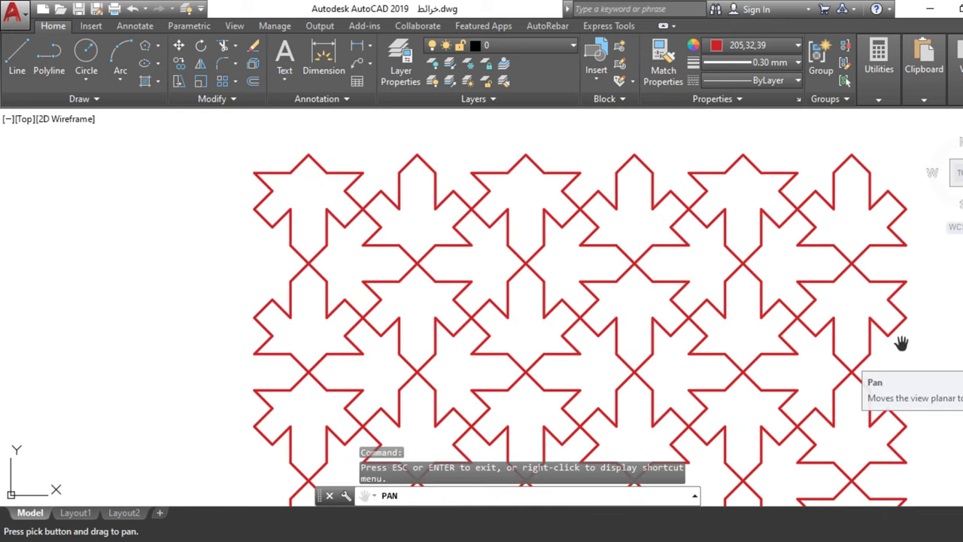
# Step: Exit panning to display all four rows of six interlocking red star shapes
pyautogui.press('Escape')
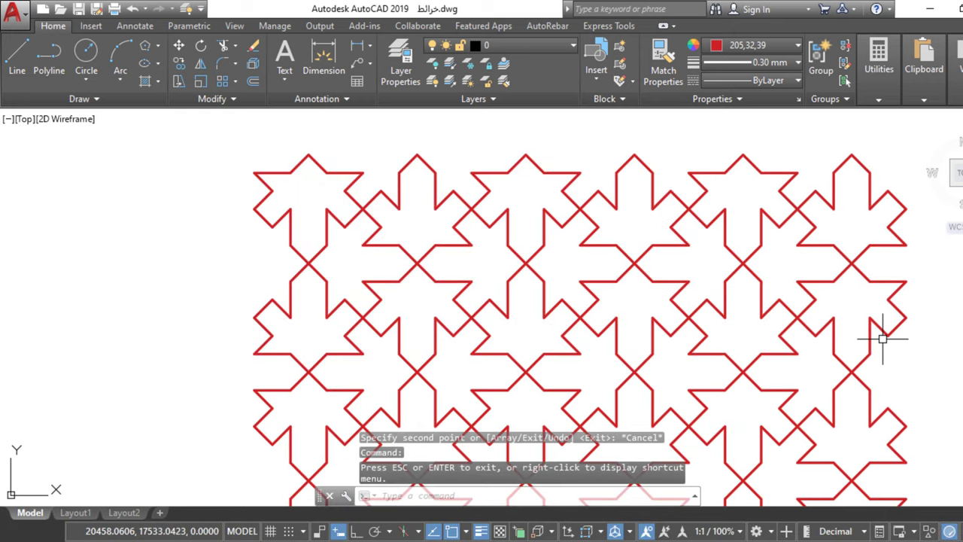